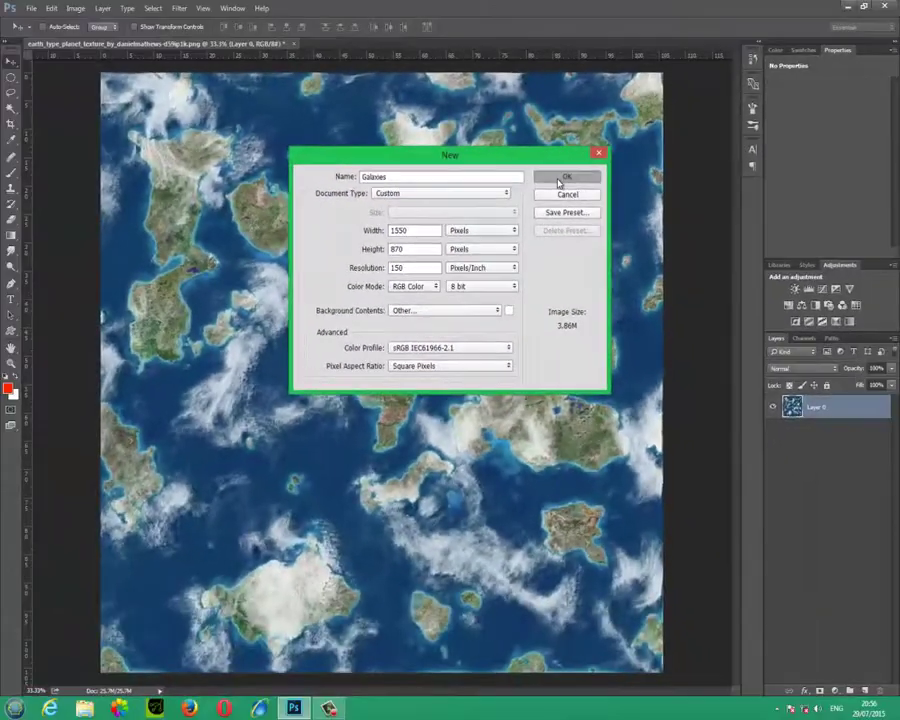
Create the 1550 × 870 pixel Galaxies document at 150 pixels/inch and fill its background with the default black foreground colour.
click(711, 153)
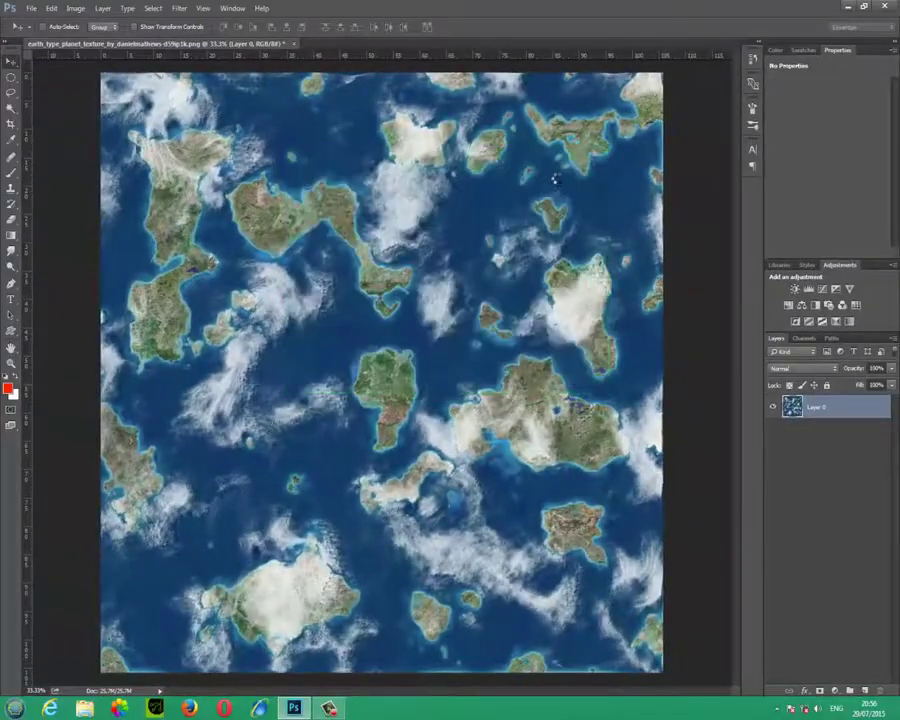
key(d)
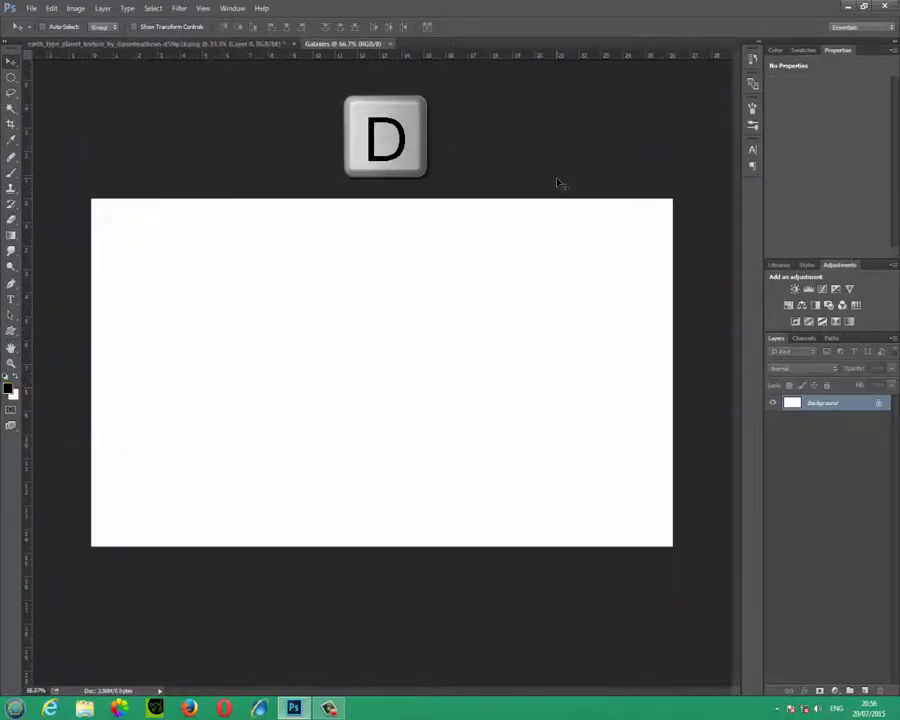
key(alt+Delete)
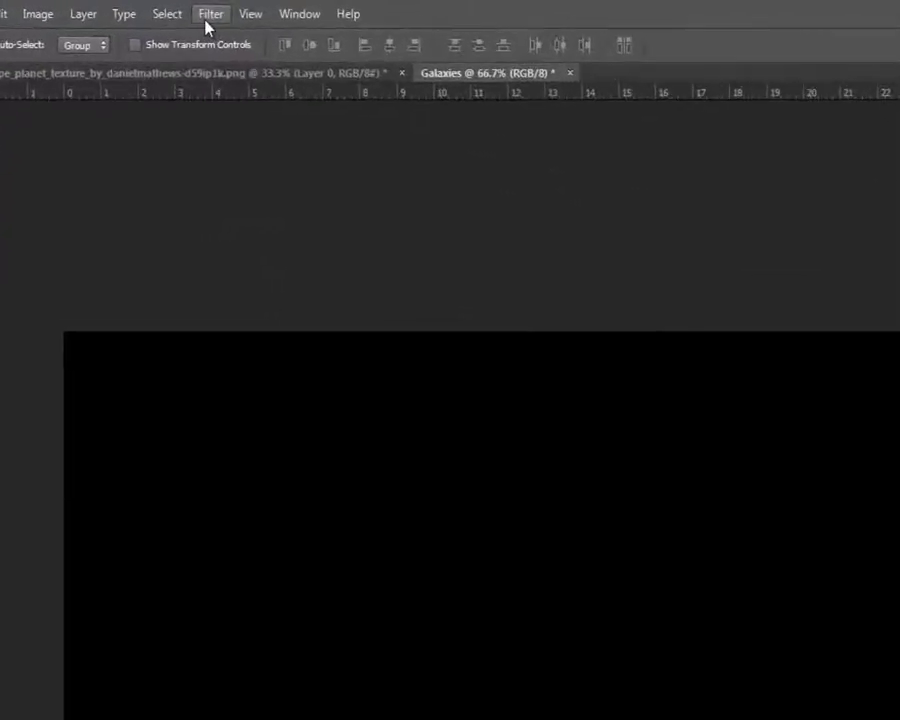
Apply the Add Noise filter to the black background with amount 400%, Gaussian distribution and Monochromatic.
click(178, 9)
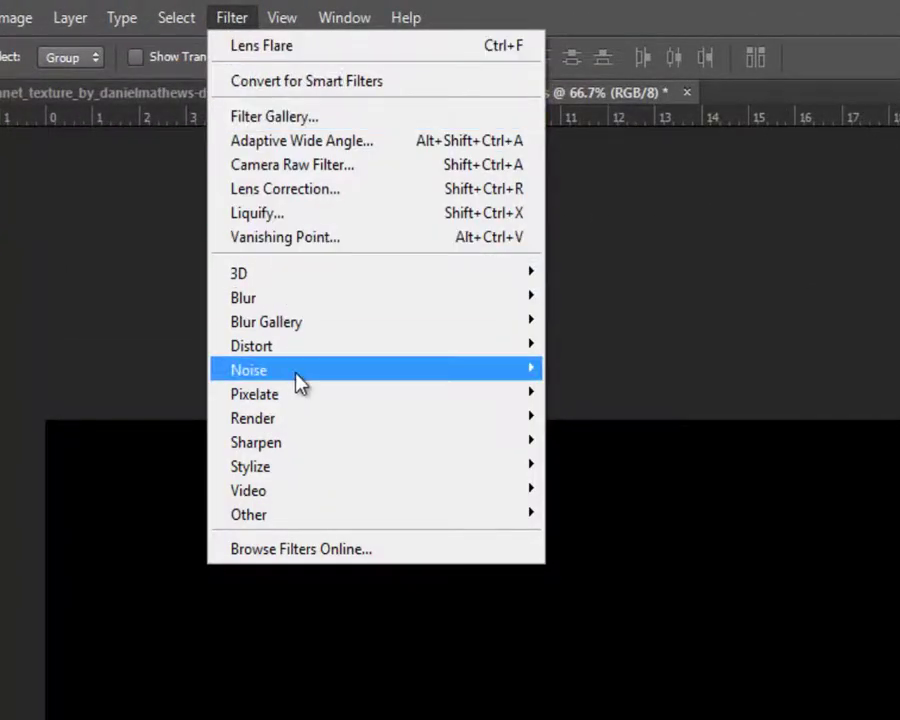
mouse_move(298, 383)
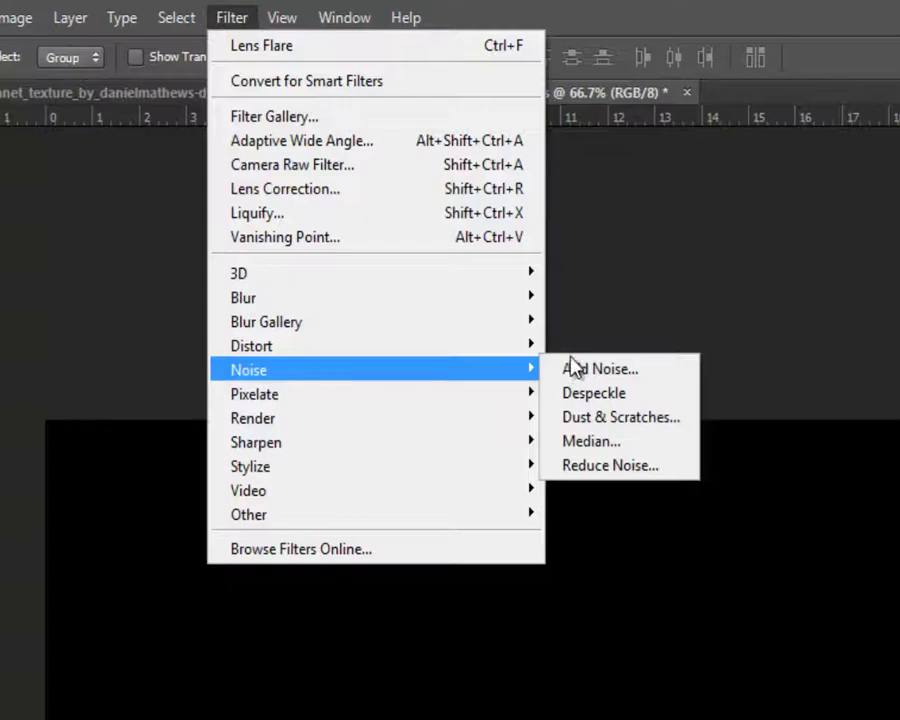
click(660, 381)
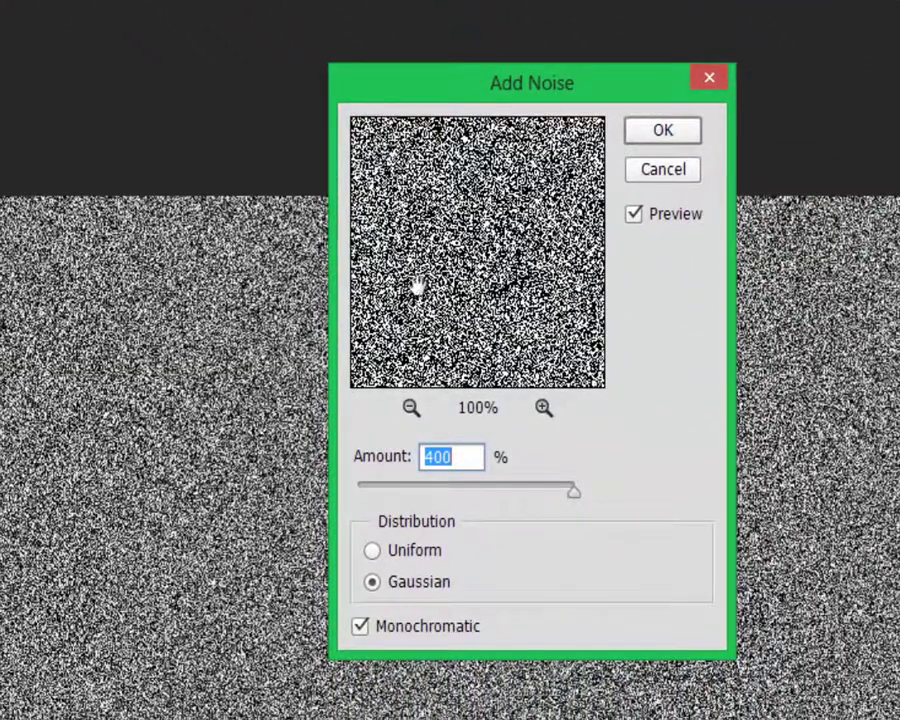
click(465, 455)
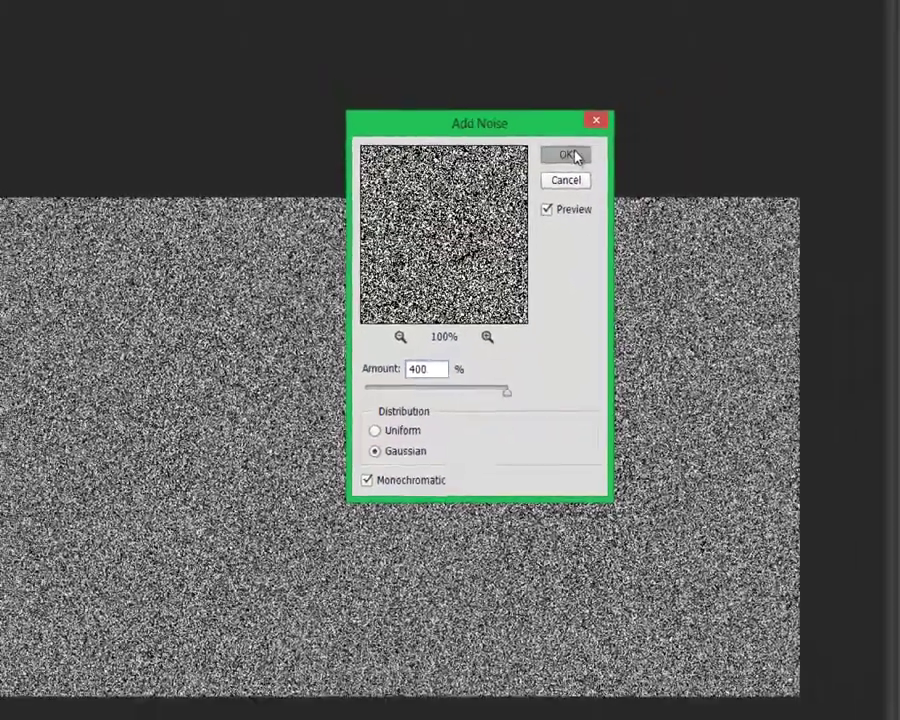
click(663, 130)
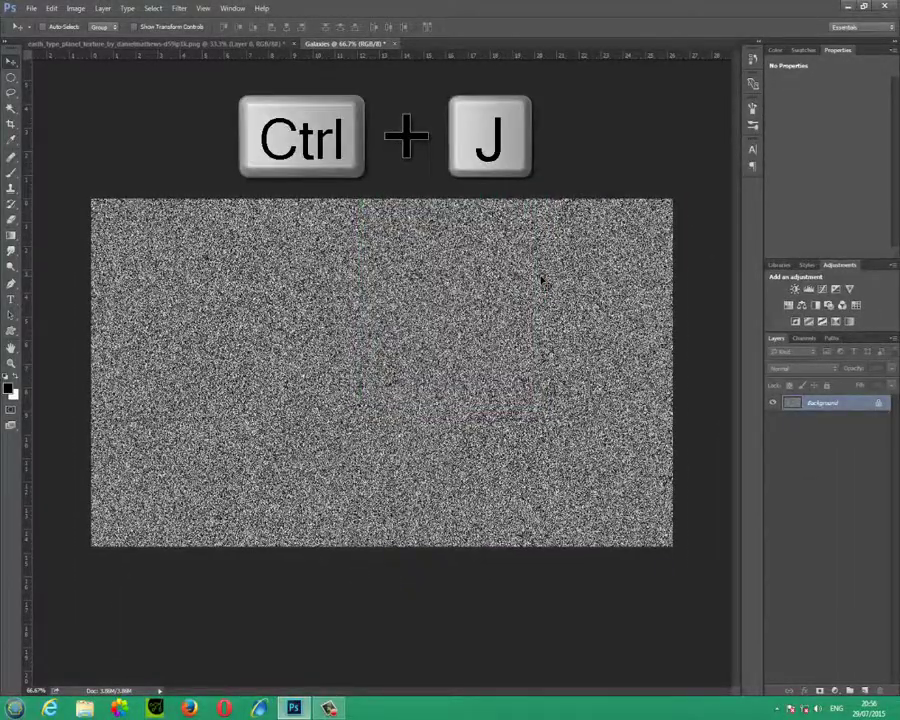
Duplicate the noise-filled background layer and hide the copy, making the Background layer active.
key(ctrl+j)
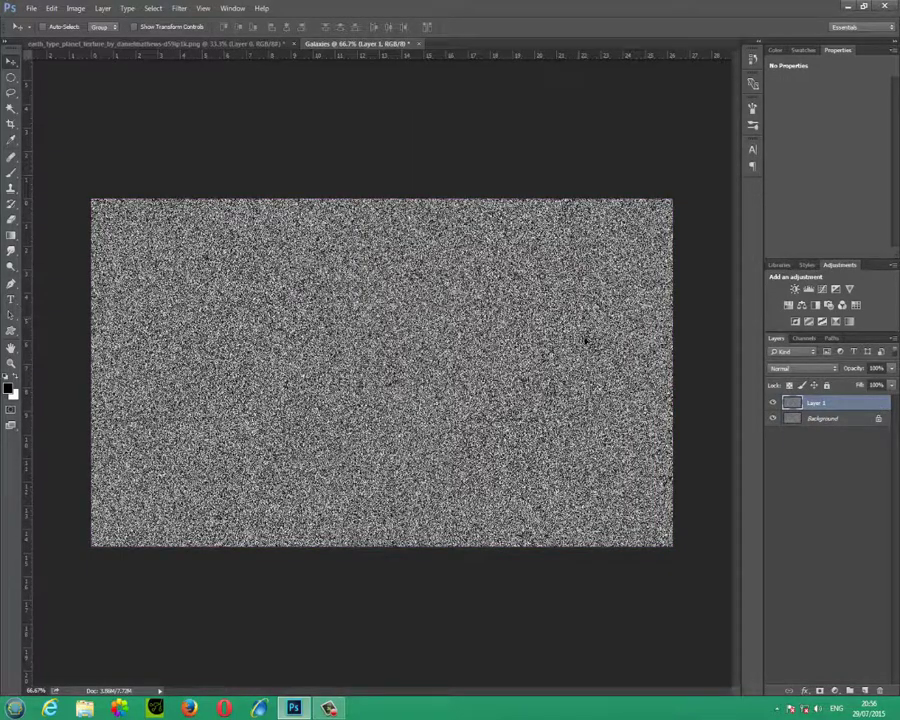
click(773, 404)
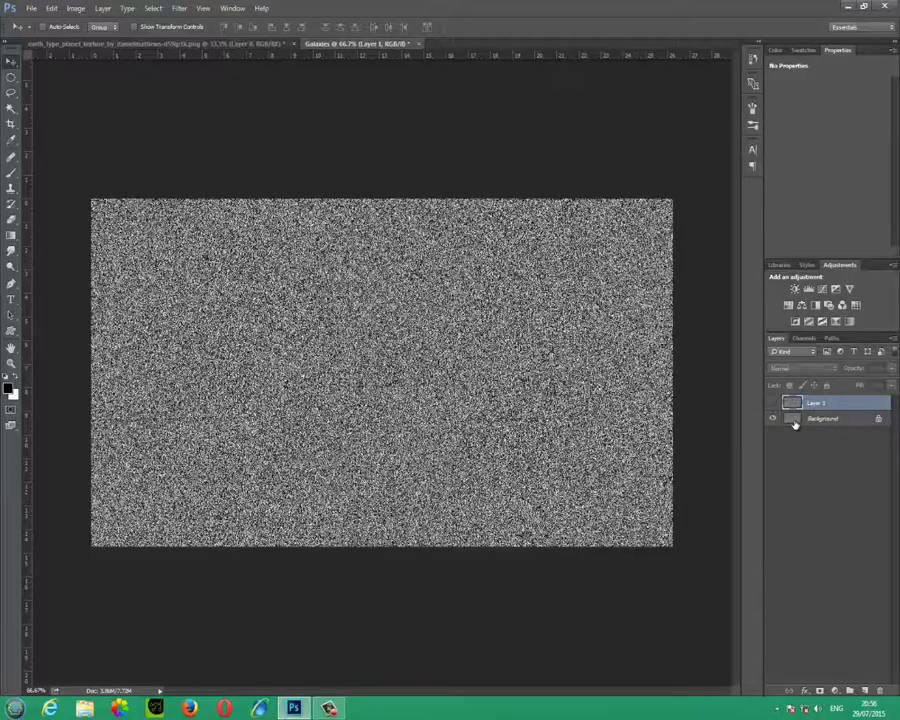
click(795, 425)
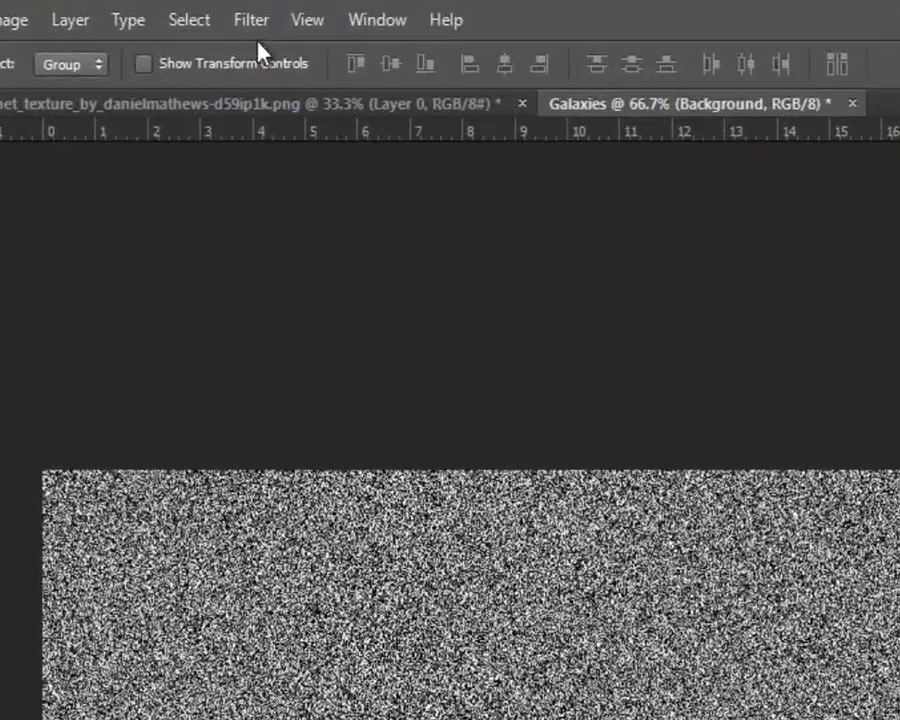
Apply a Gaussian Blur with a radius of 0.5 pixels to the Background layer.
click(179, 8)
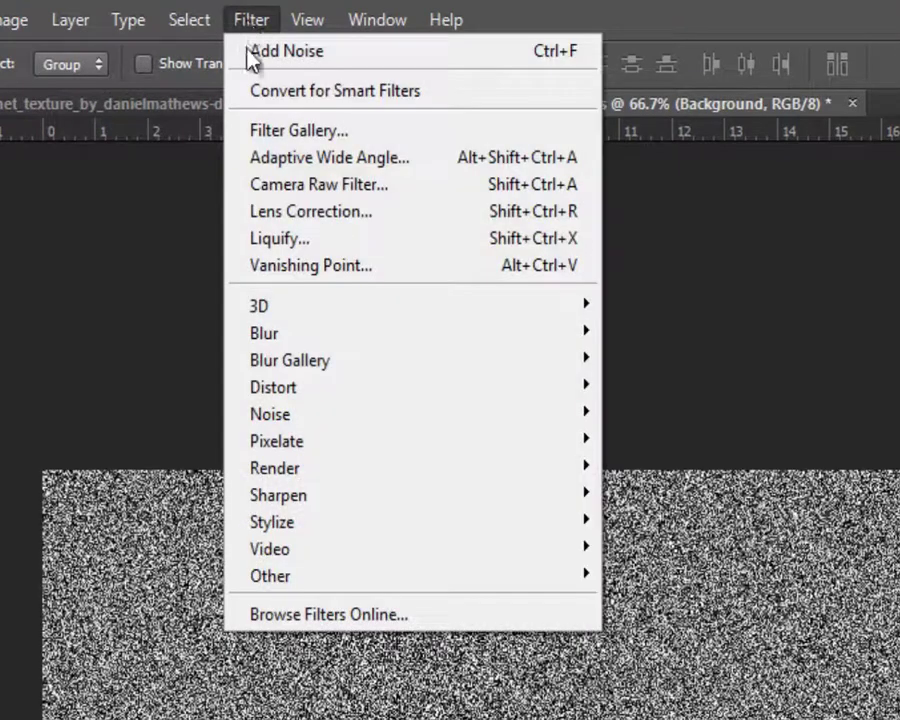
mouse_move(367, 335)
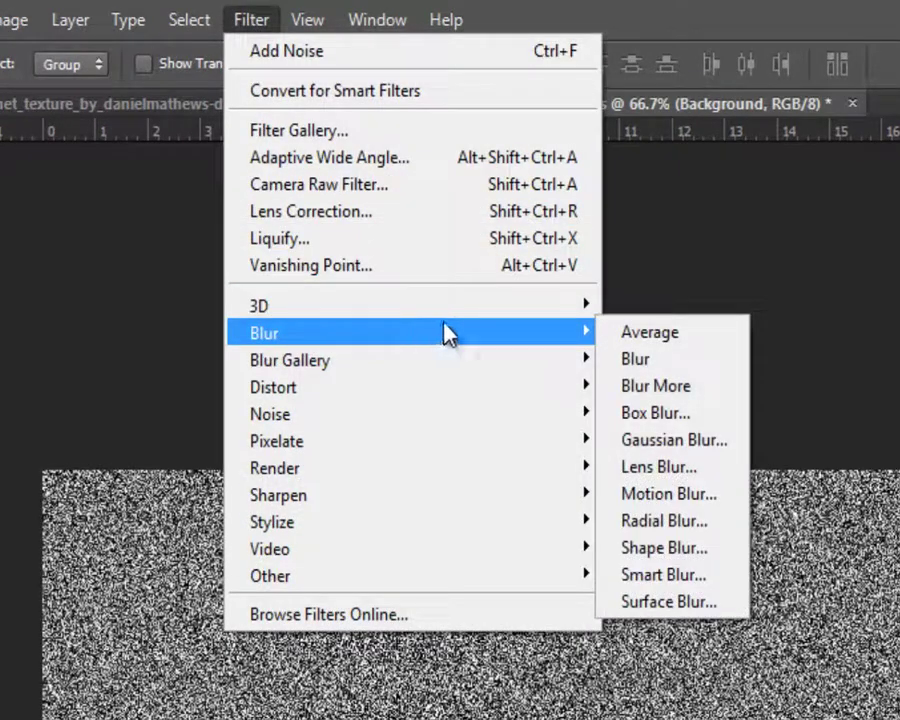
click(607, 447)
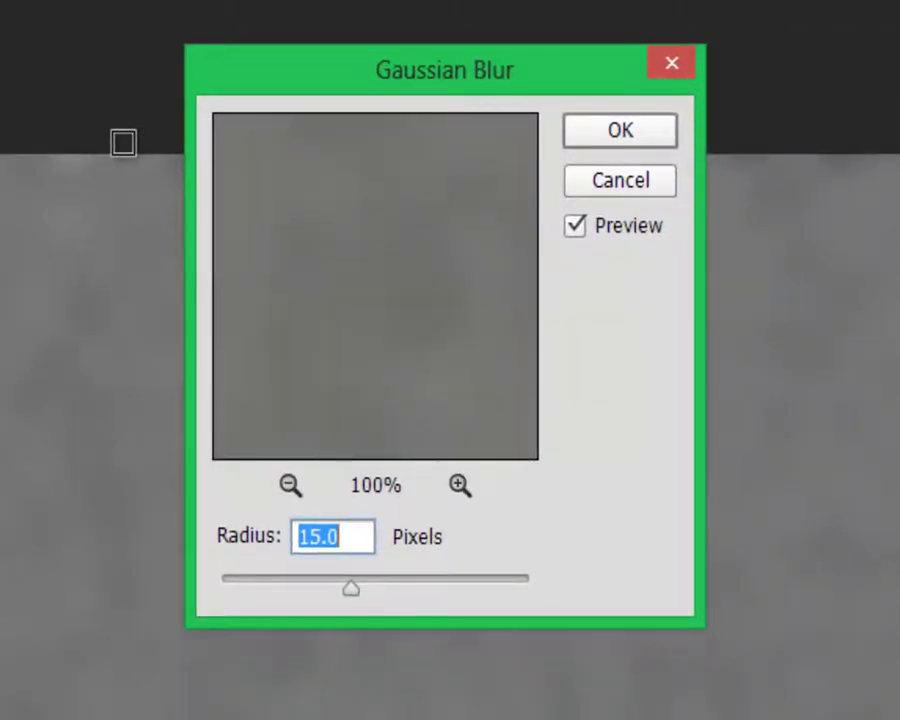
text(.5)
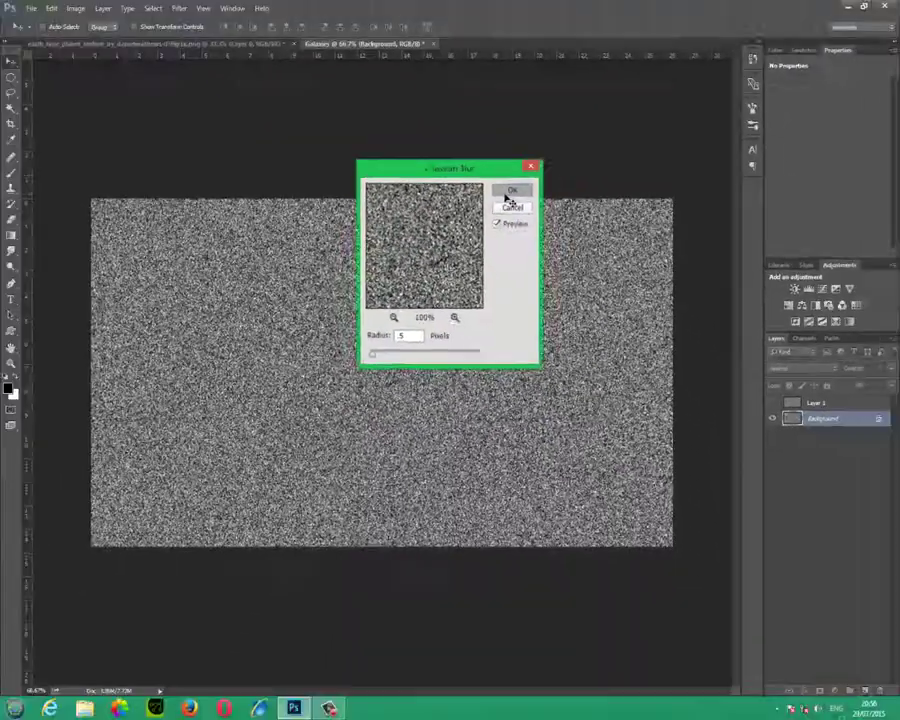
click(620, 130)
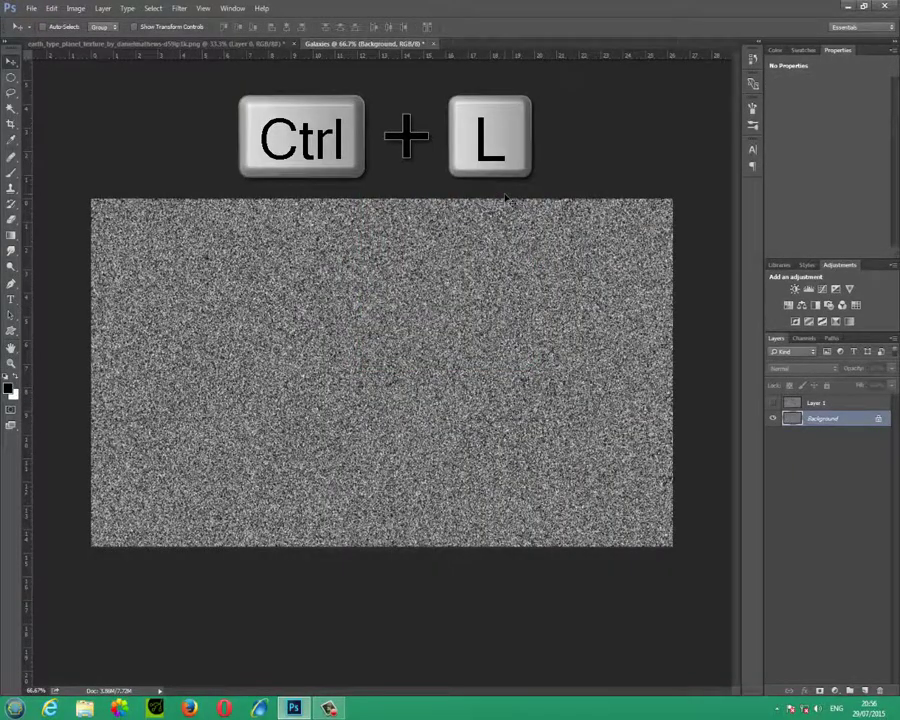
Adjust the Background layer's Levels with input black point 200 and midtone 0.42 to isolate small stars.
key(ctrl+l)
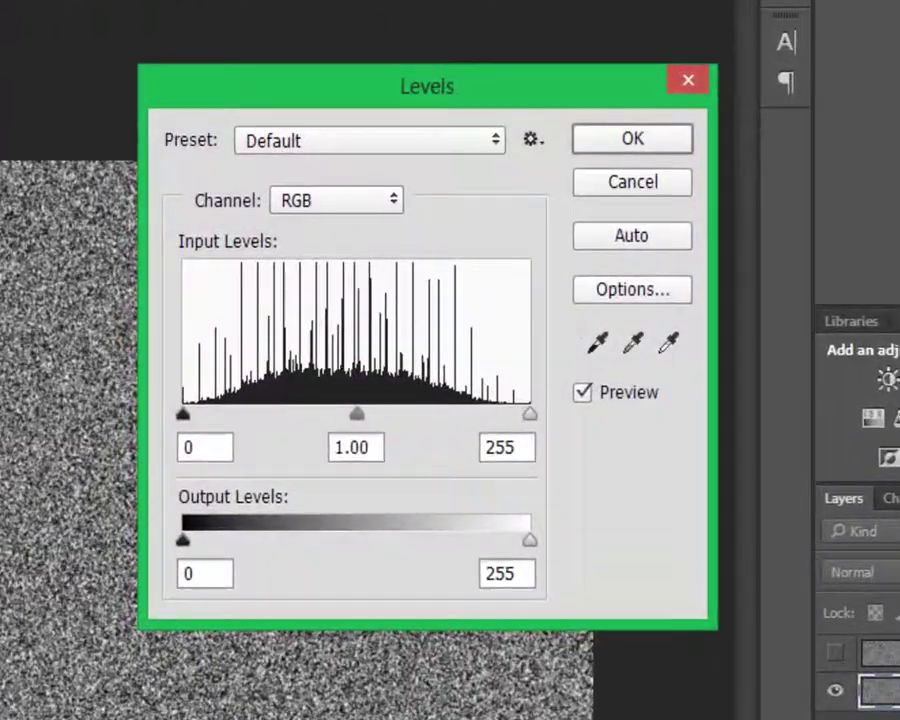
double_click(211, 446)
text(200)
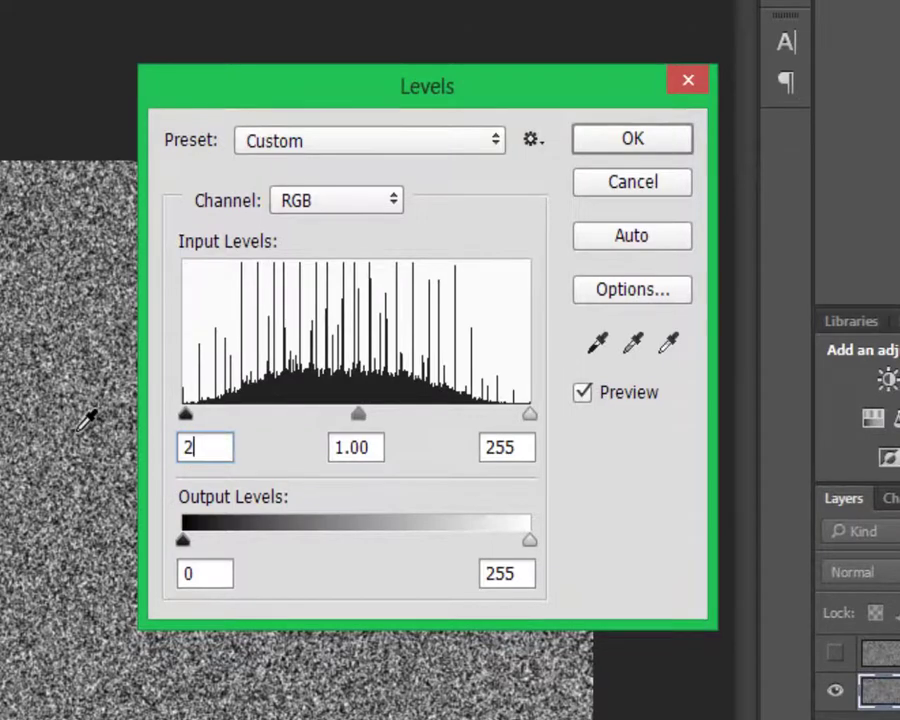
double_click(373, 448)
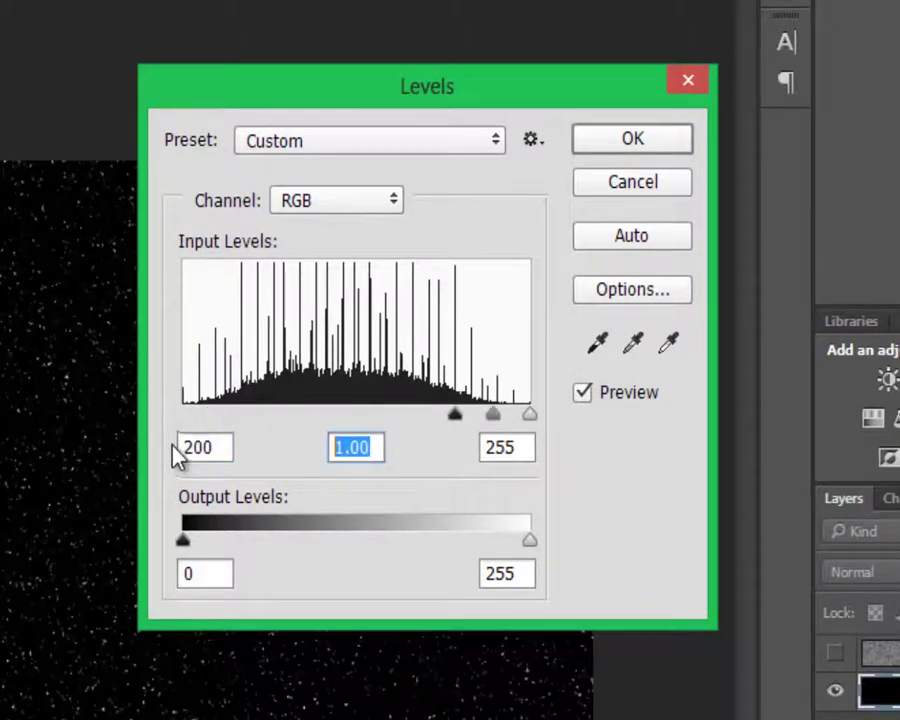
text(.42)
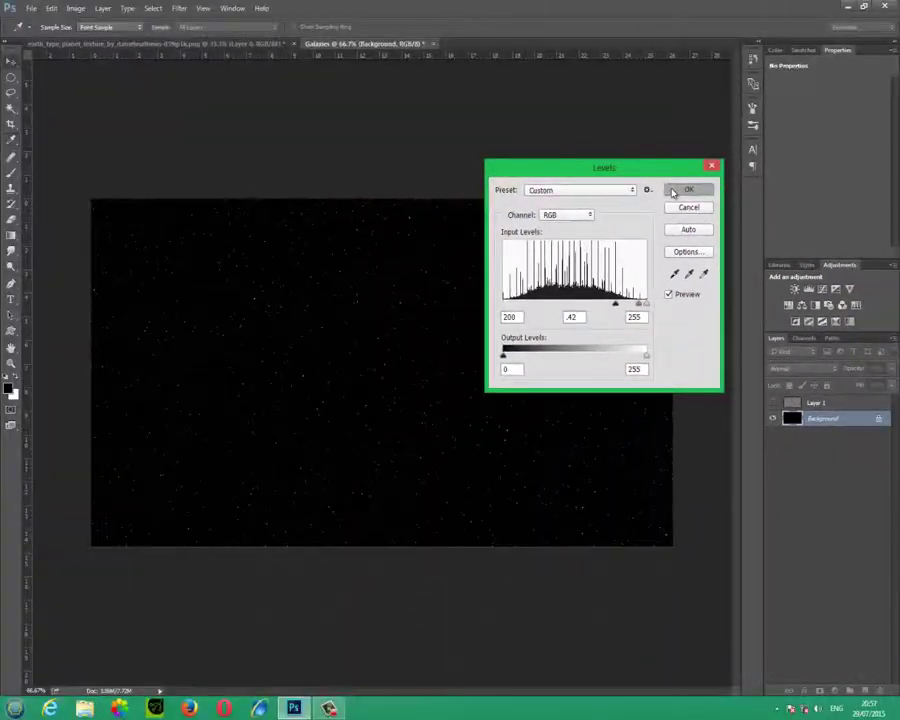
click(632, 138)
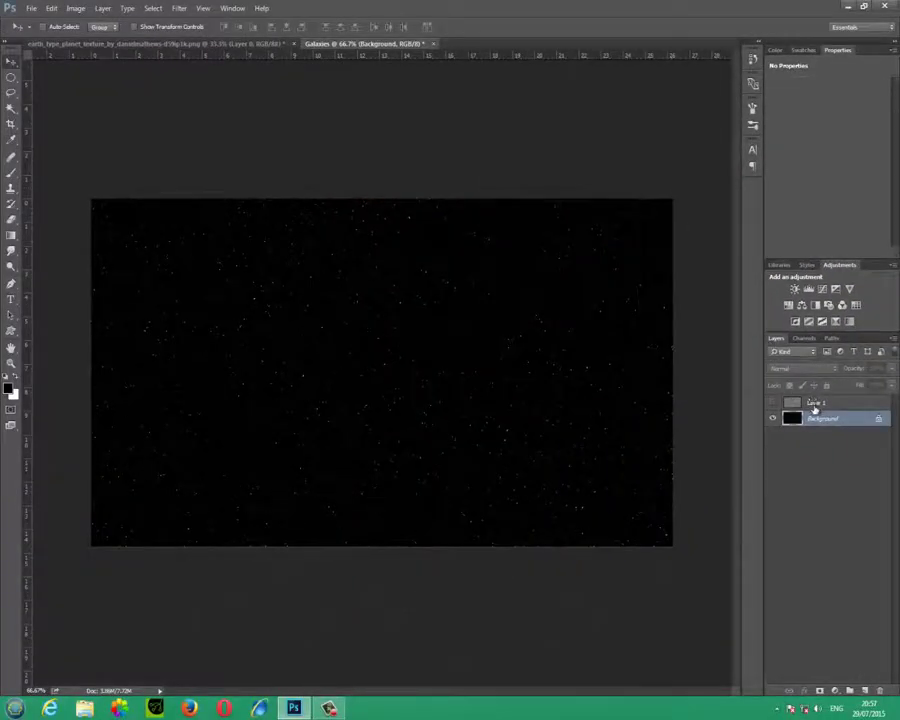
Show Layer 1 and apply a Gaussian Blur with a radius of 2 pixels to it.
click(789, 404)
click(772, 403)
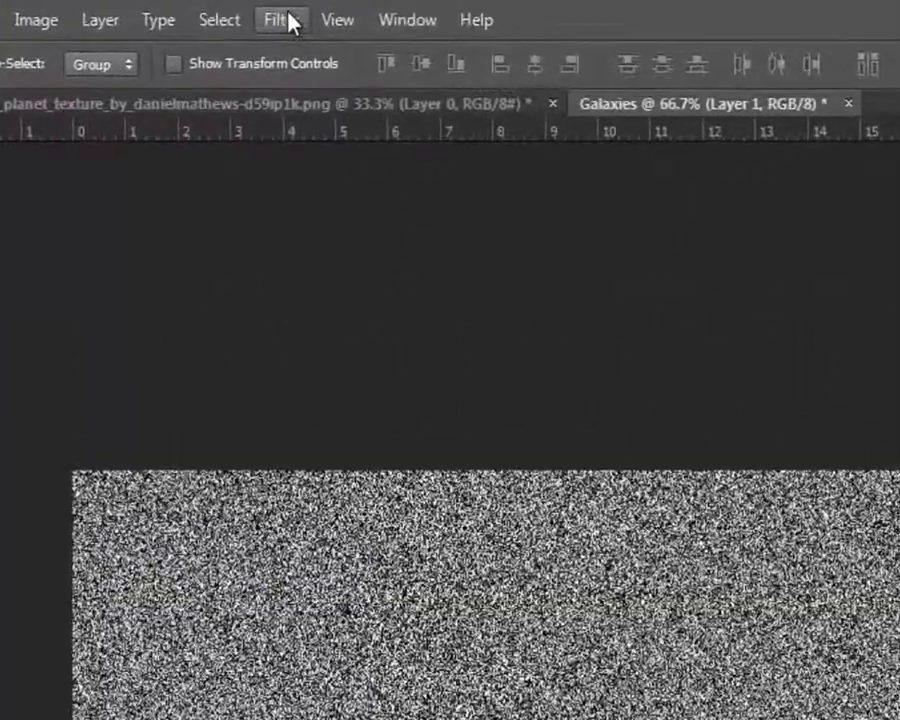
click(180, 8)
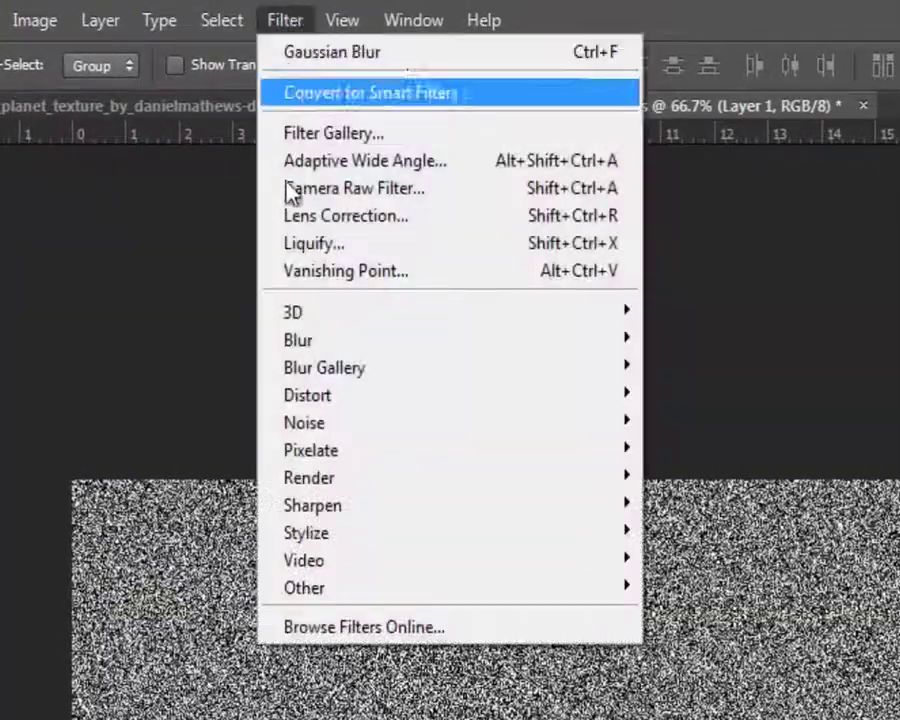
mouse_move(498, 342)
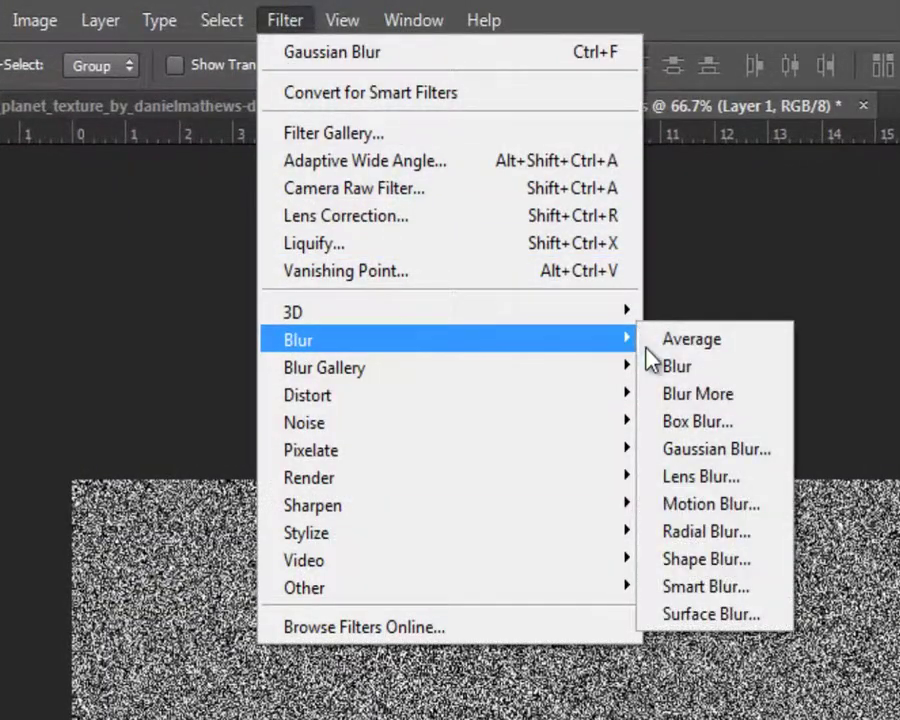
click(655, 452)
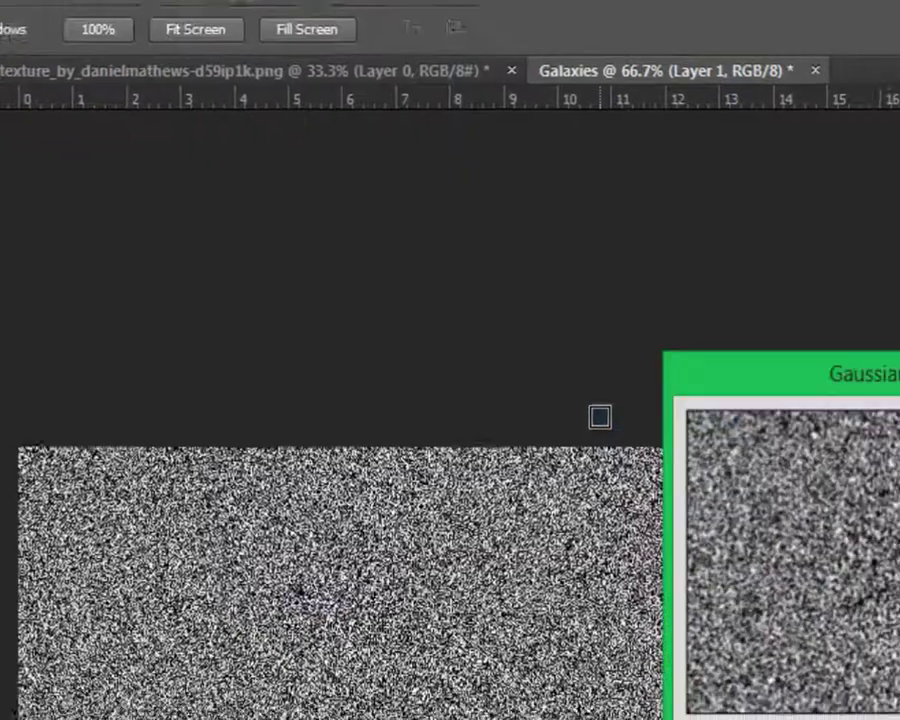
text(2)
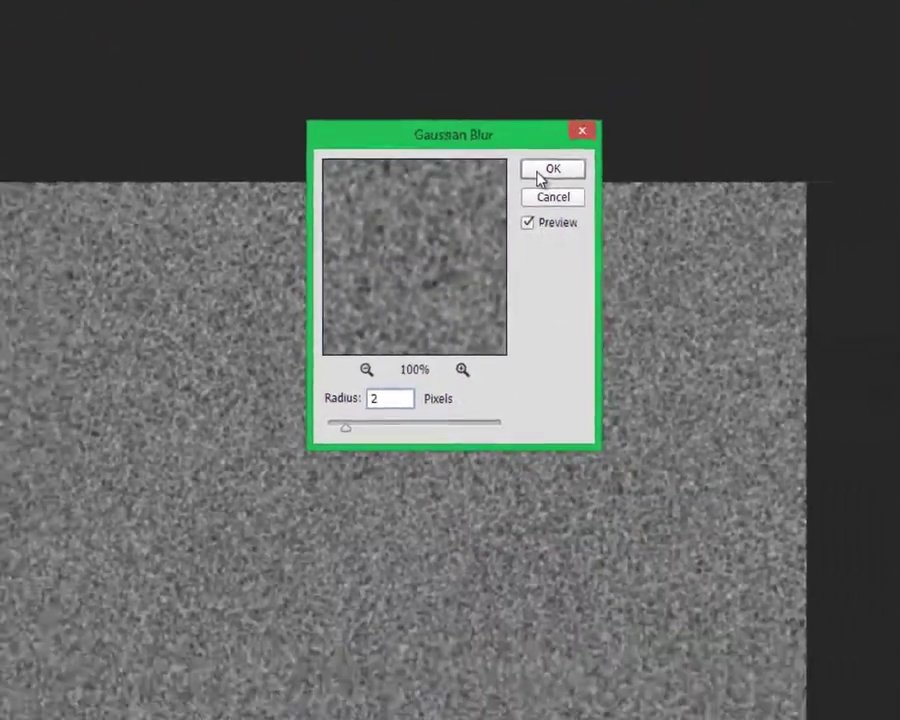
click(596, 146)
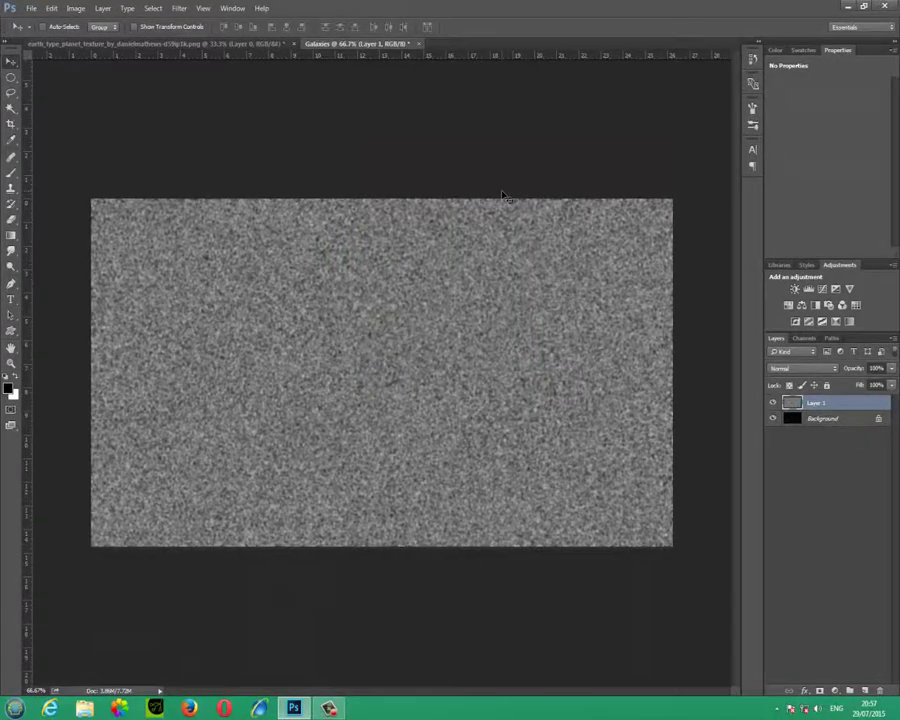
Adjust Layer 1's Levels with input black point 170 and white point 172 to produce larger stars.
key(ctrl+l)
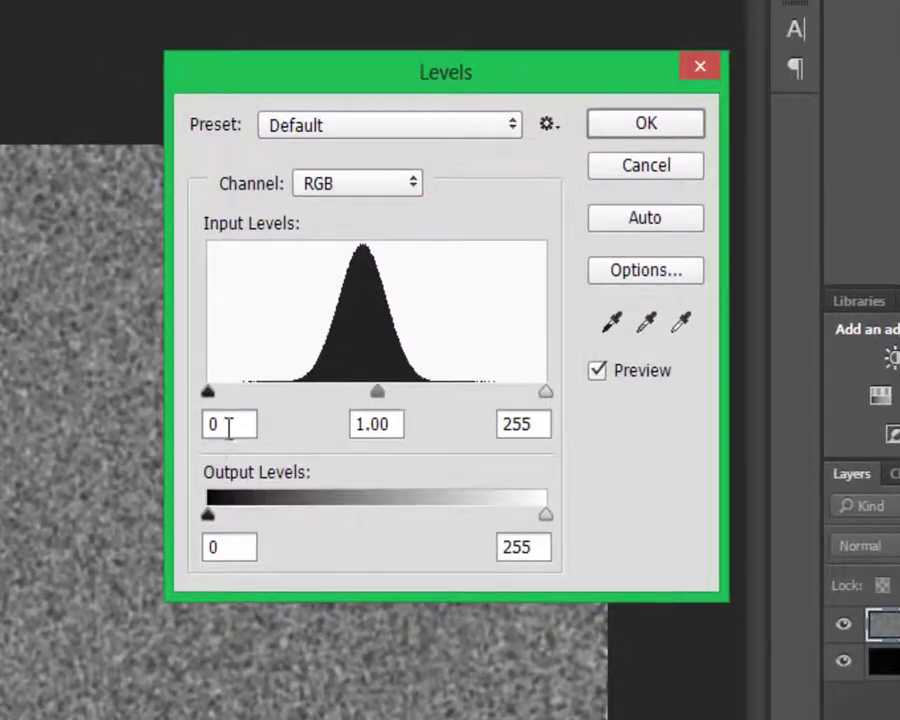
double_click(229, 424)
text(170)
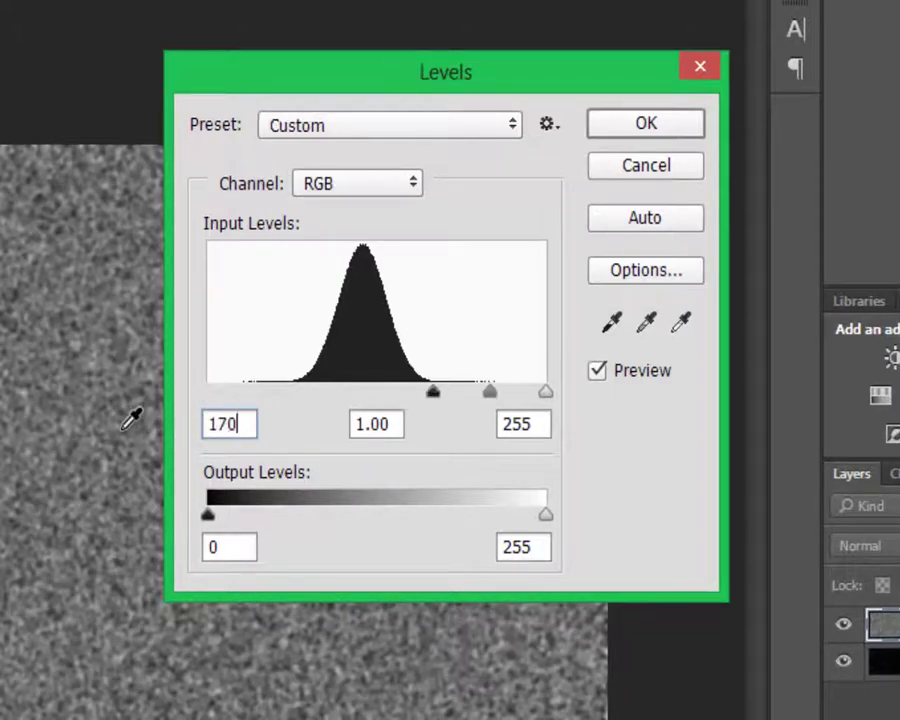
double_click(542, 425)
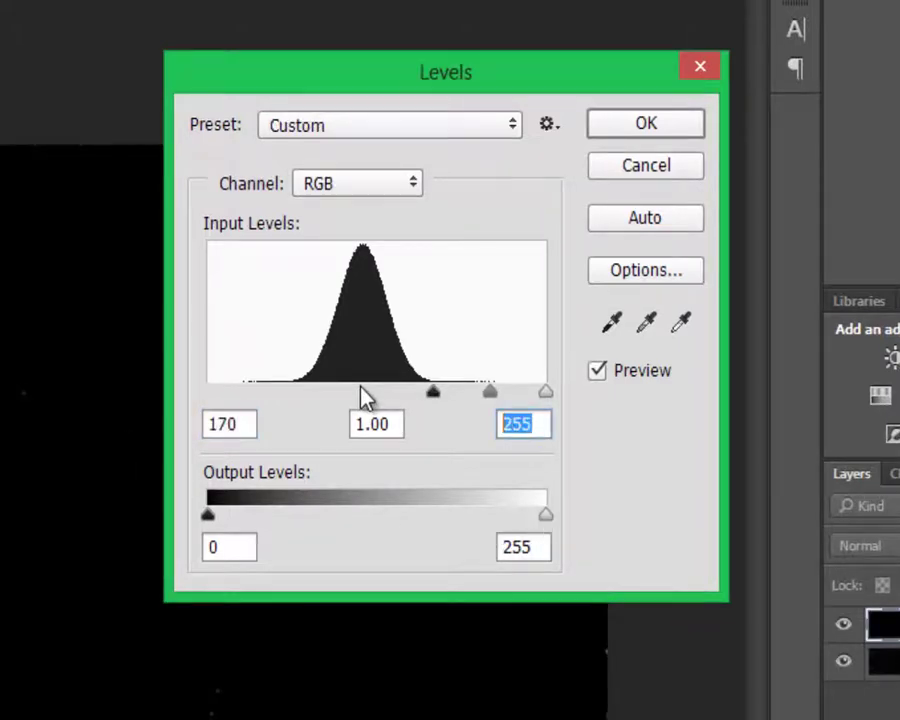
text(172)
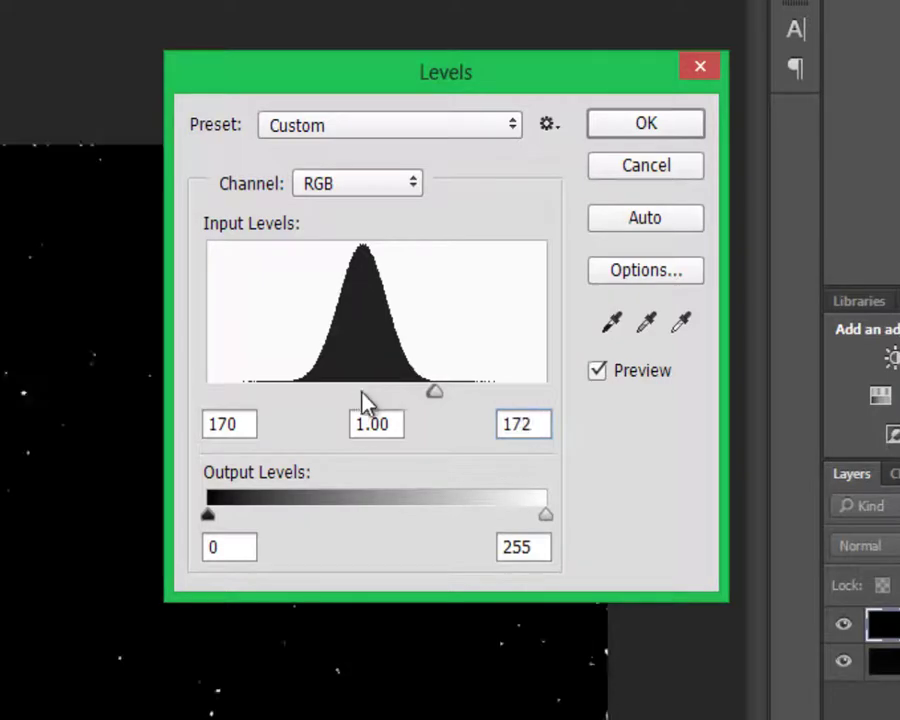
click(630, 128)
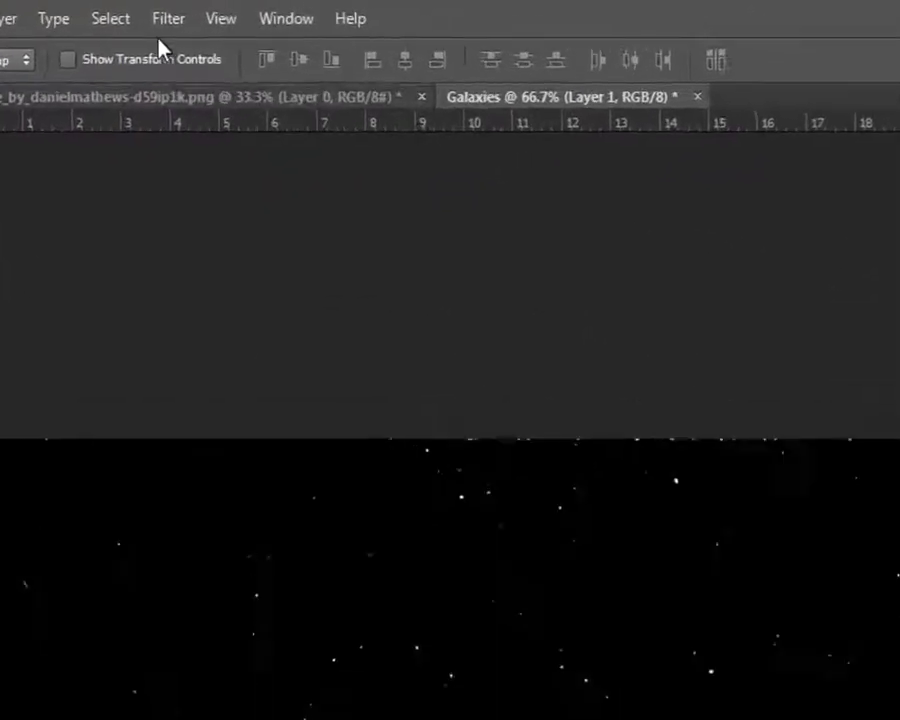
Apply a Gaussian Blur with a radius of 1 pixel to Layer 1.
click(177, 10)
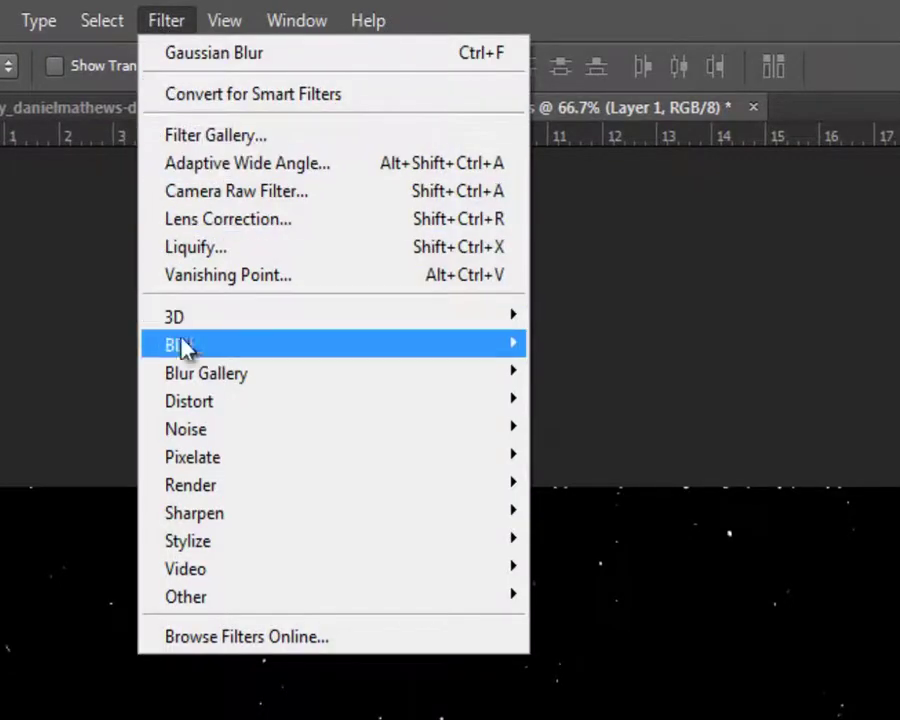
mouse_move(183, 350)
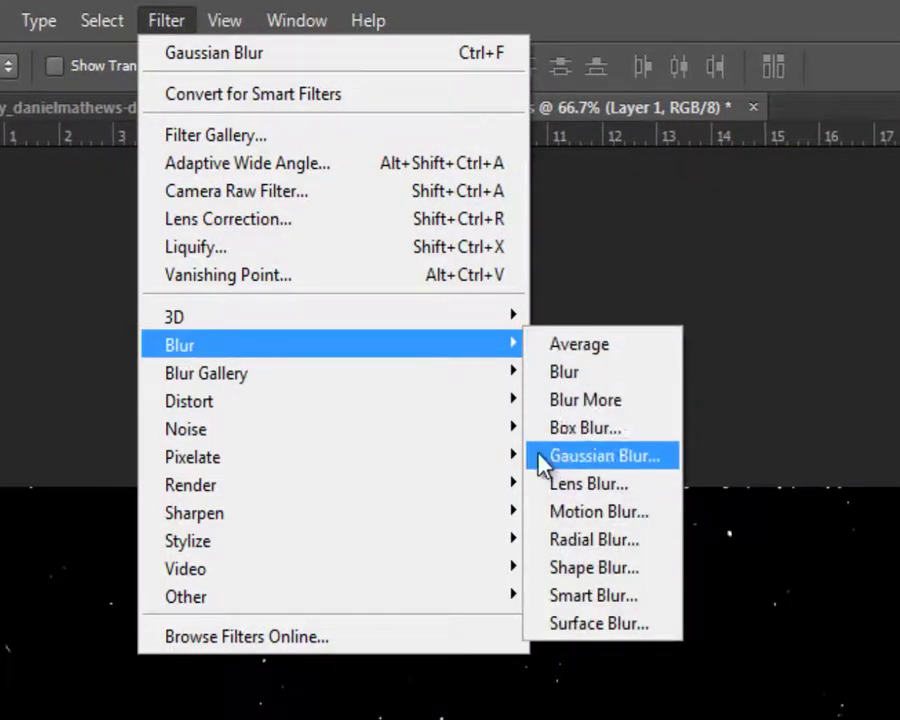
click(543, 462)
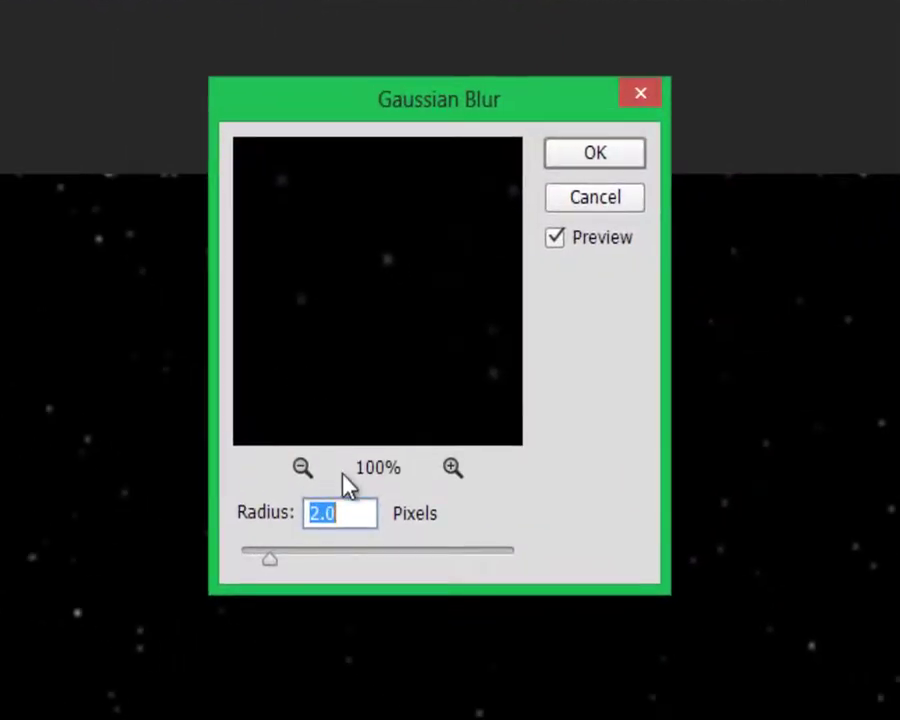
text(1)
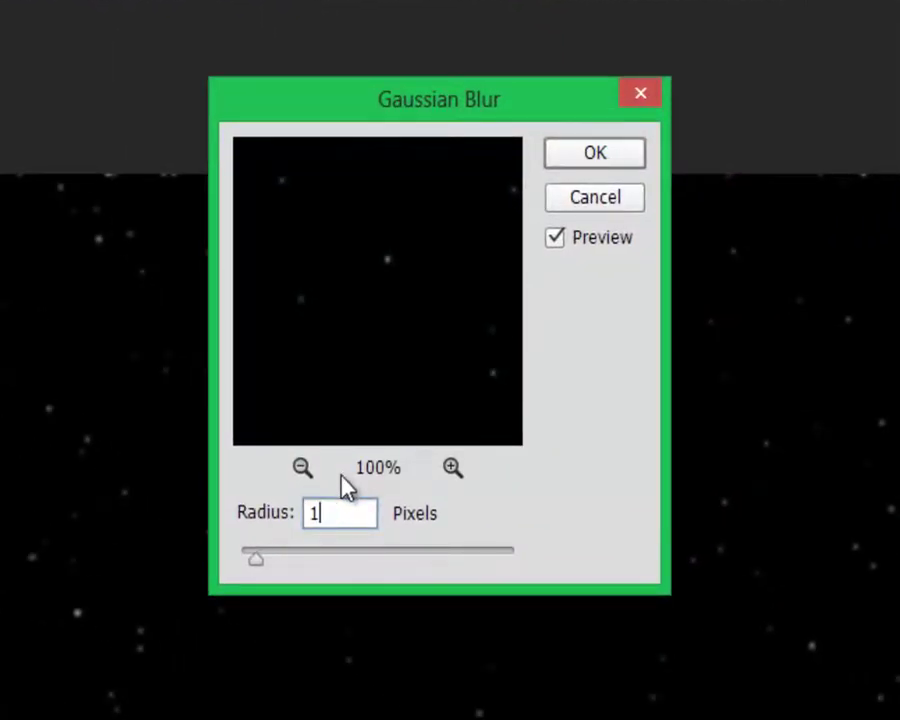
click(578, 158)
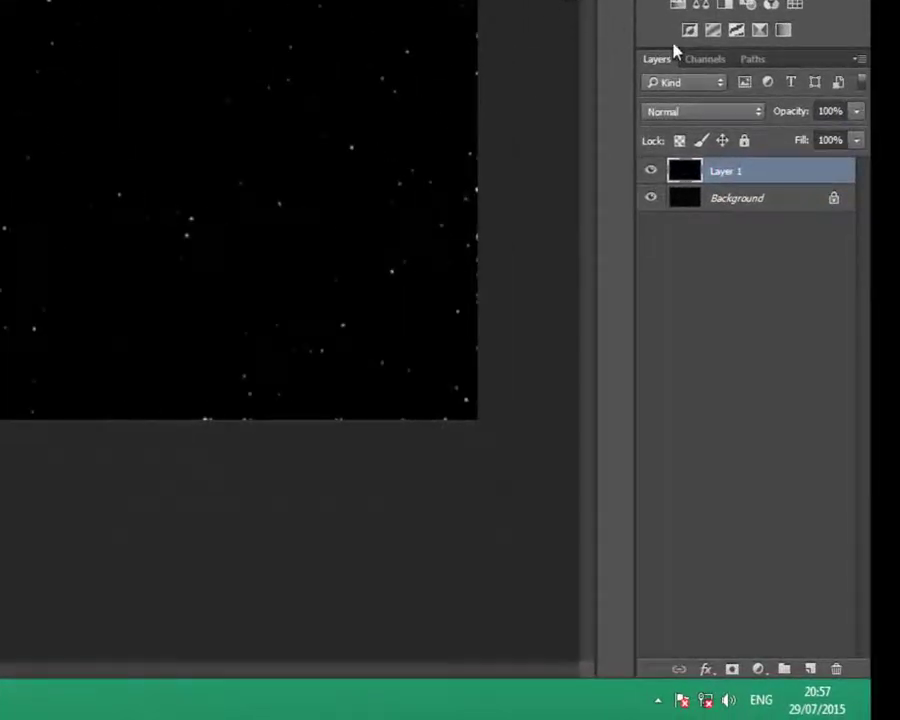
Load the composite RGB channel of the larger stars as a selection and delete Layer 1.
click(706, 64)
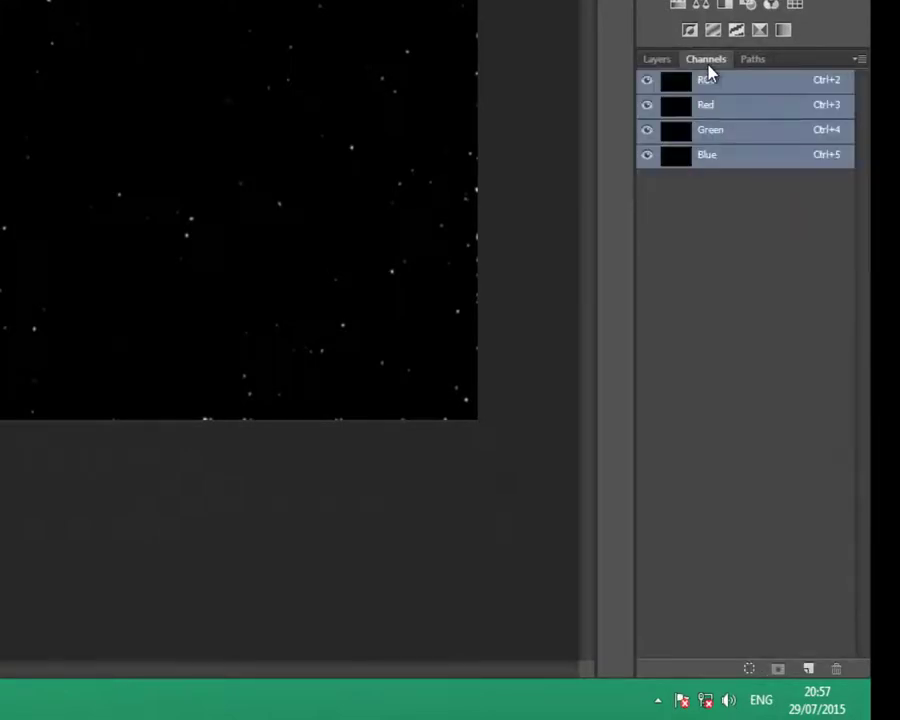
click(745, 667)
click(657, 62)
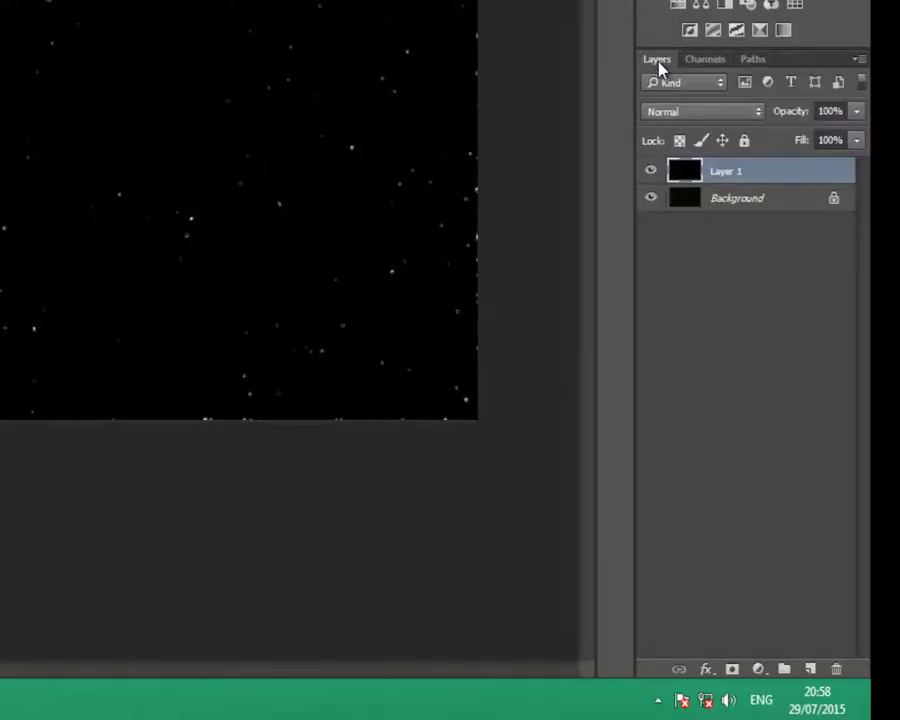
drag(737, 181, 837, 668)
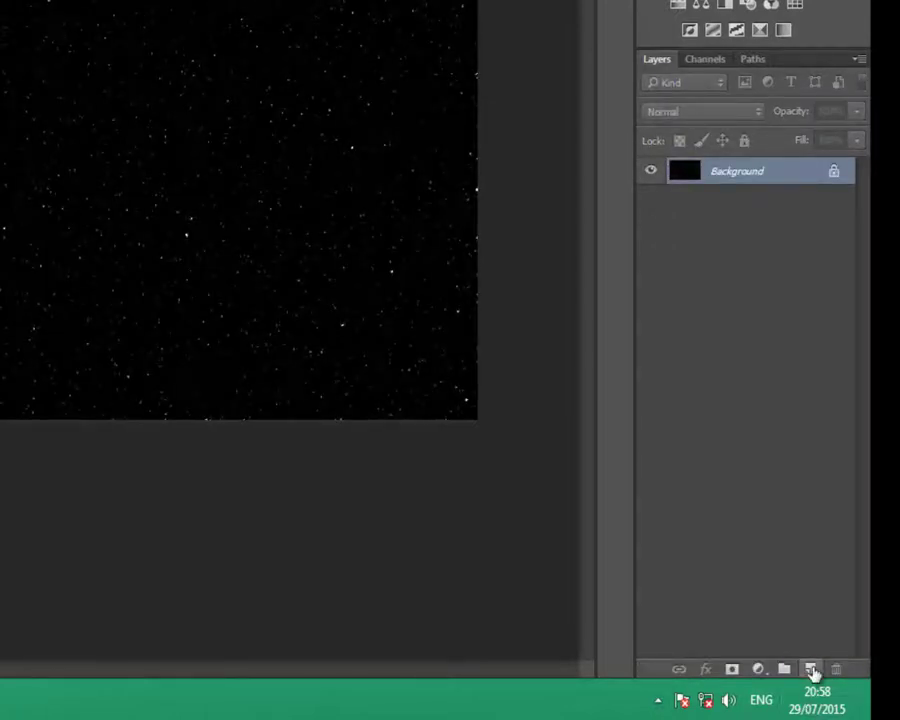
Fill the star selection with the white background colour on a new layer and deselect.
click(812, 670)
key(ctrl+Delete)
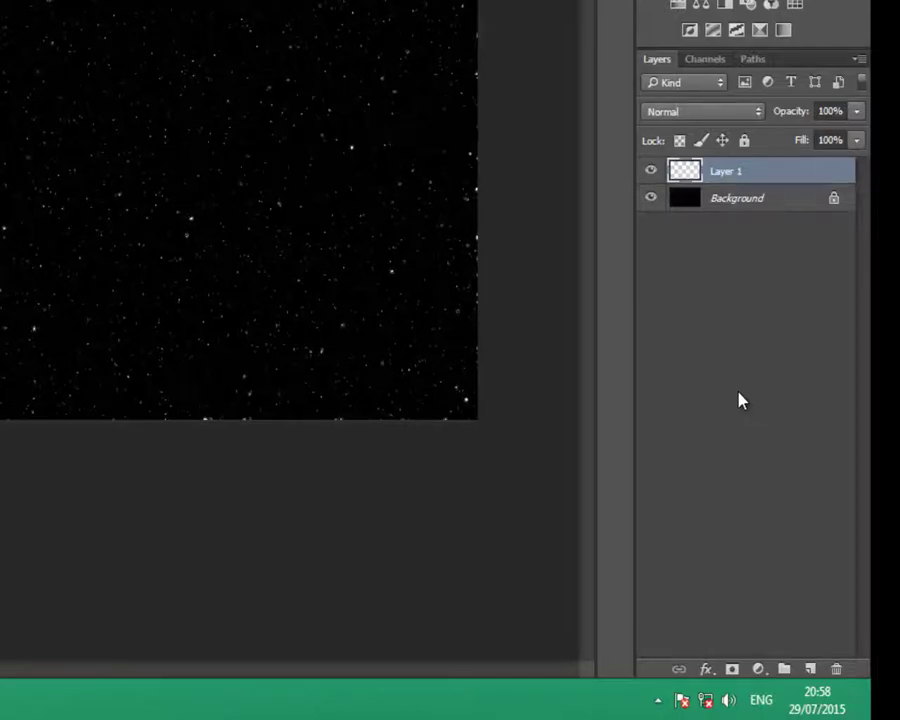
key(ctrl+d)
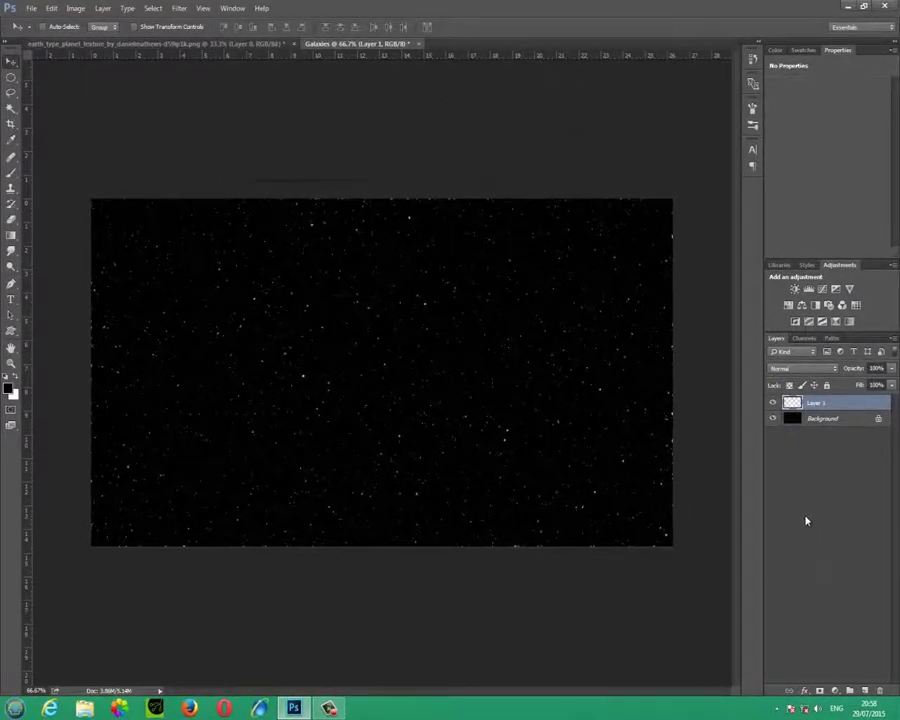
Add an Outer Glow to the new star layer and set its glow colour to white (ffffff).
double_click(844, 404)
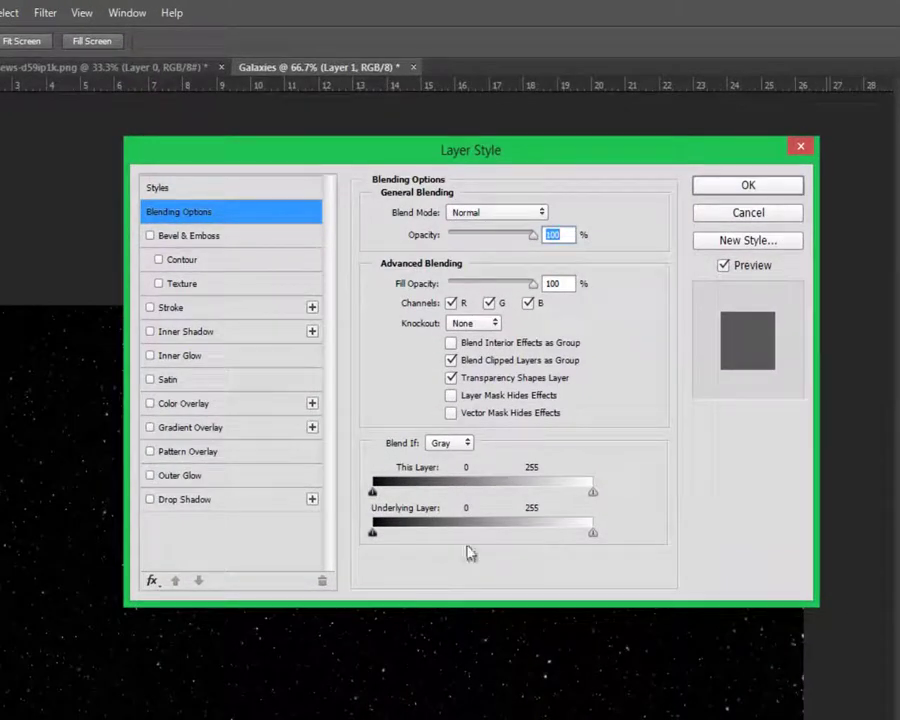
click(190, 476)
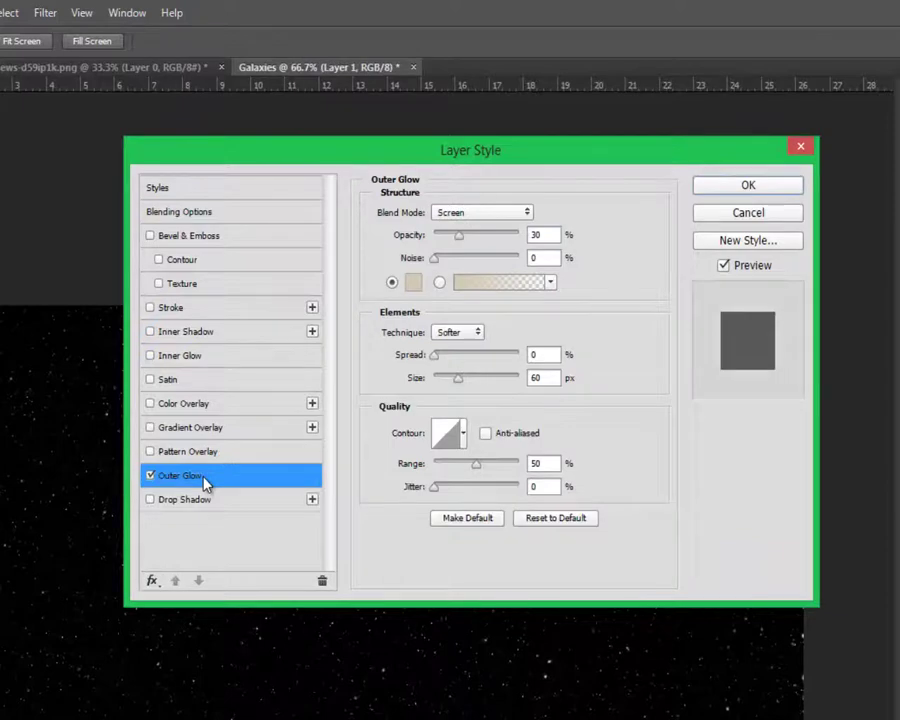
click(413, 282)
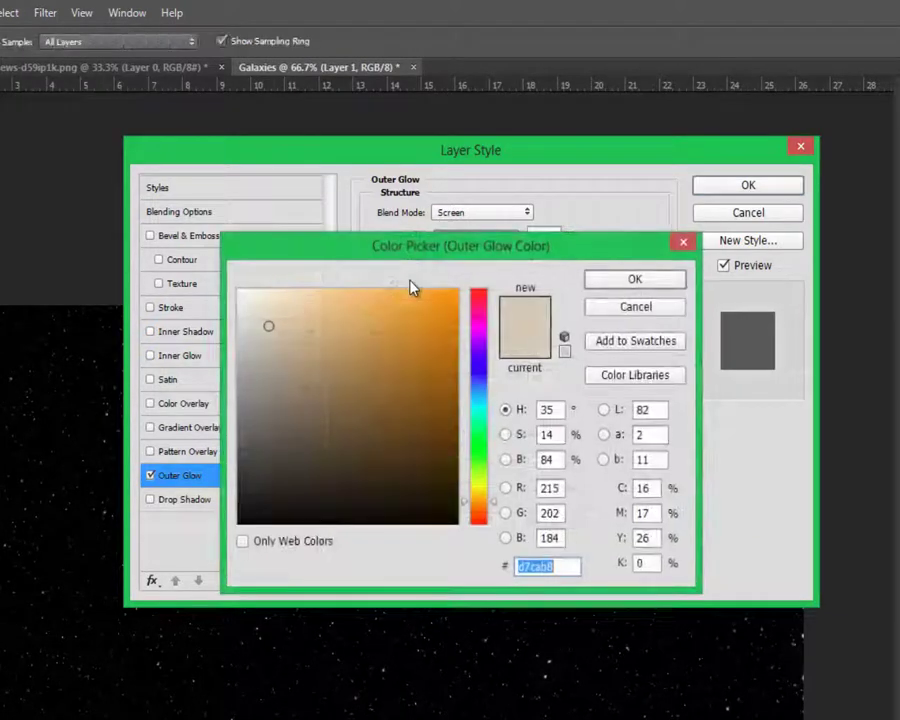
drag(263, 311, 175, 252)
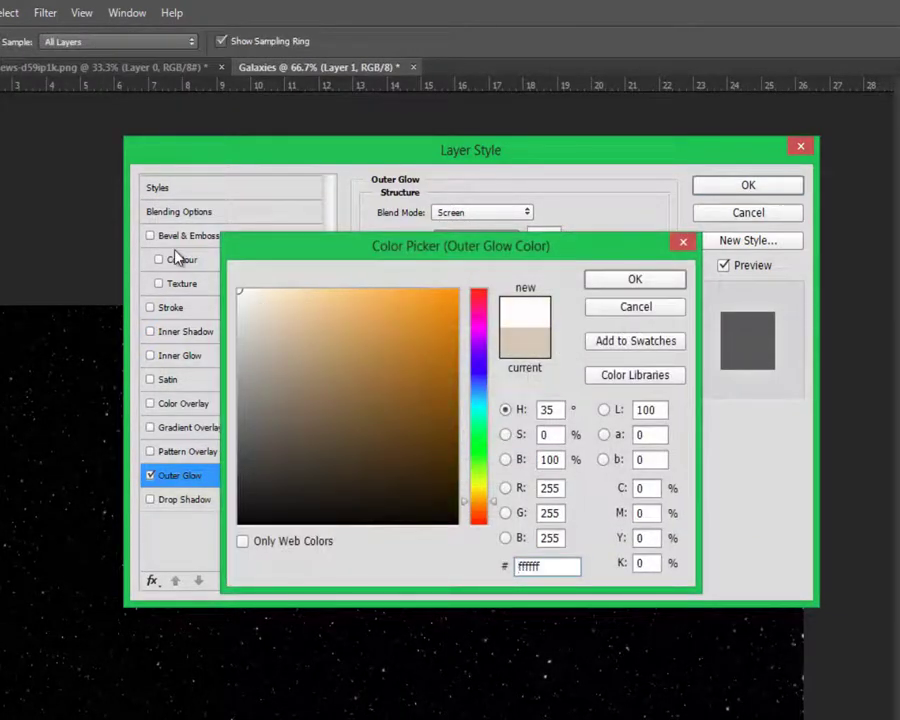
click(657, 280)
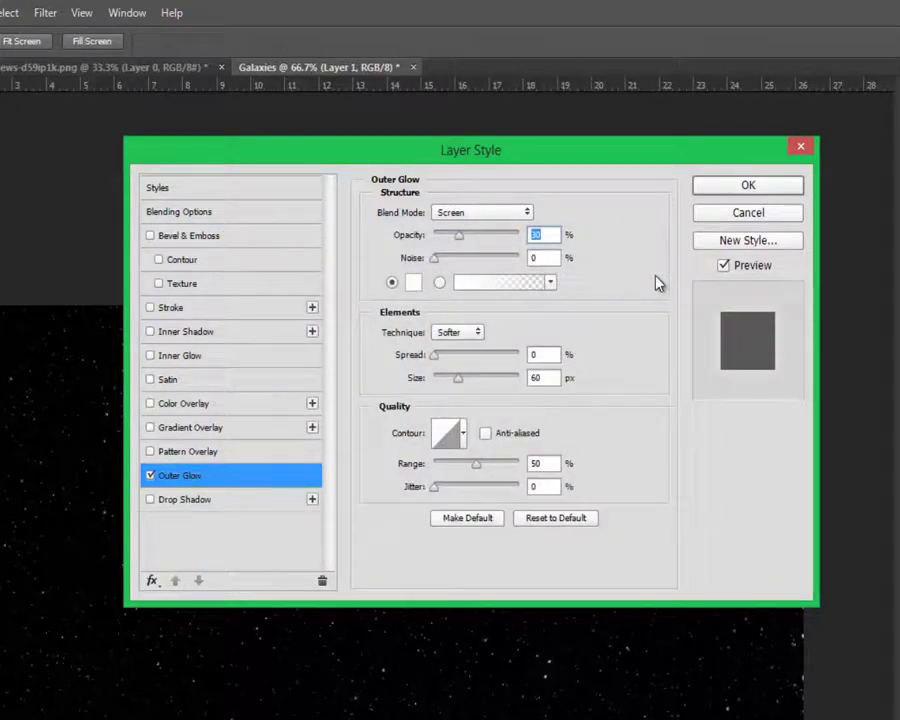
Set the Outer Glow's size to 10 px and its blend mode to Normal, and apply the layer style.
click(540, 377)
text(10)
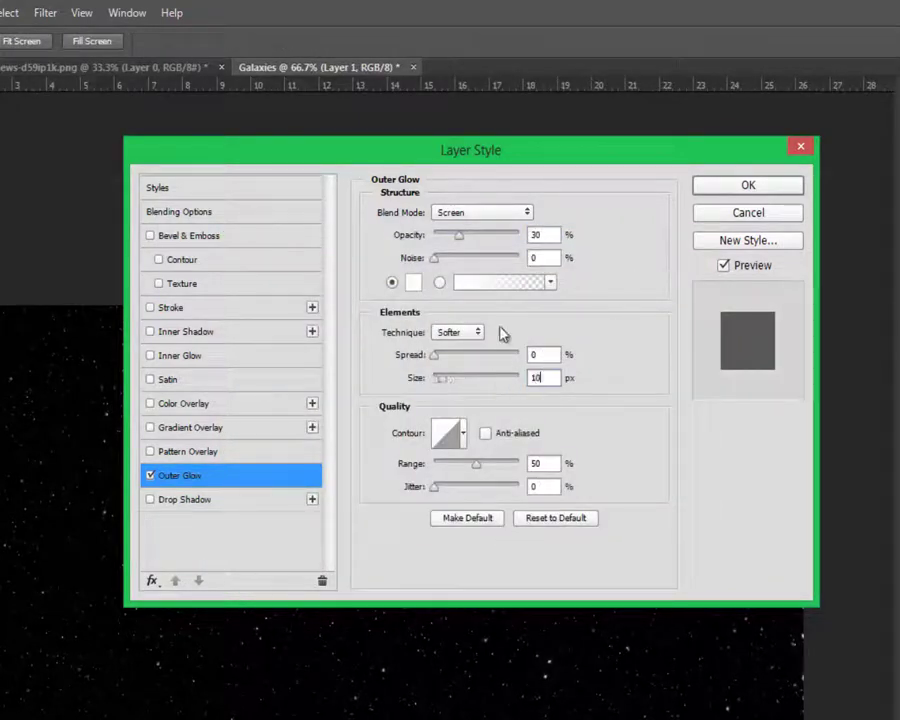
click(462, 215)
click(460, 228)
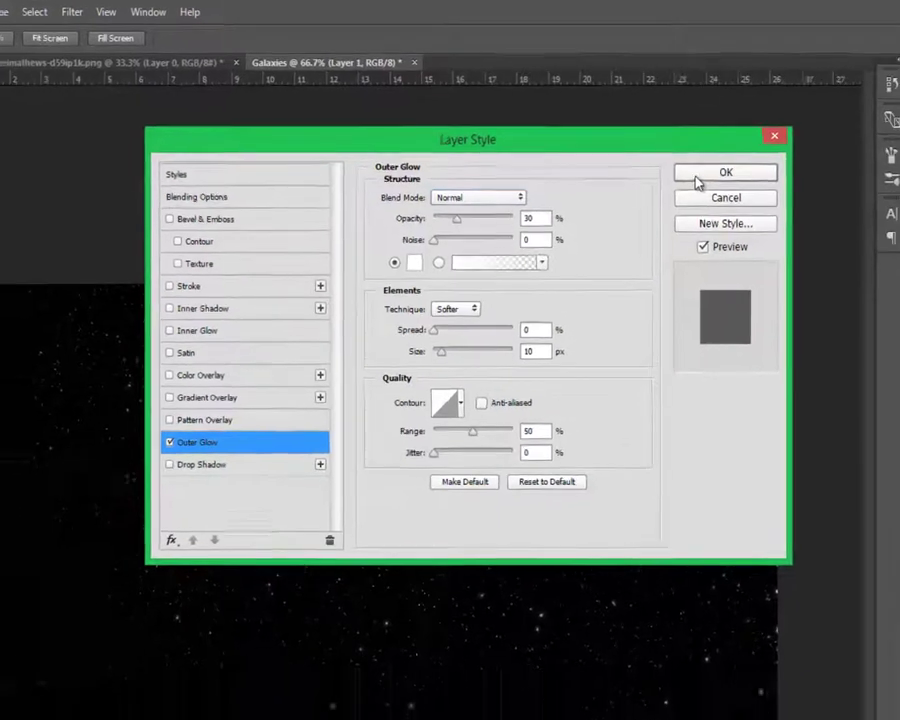
click(715, 187)
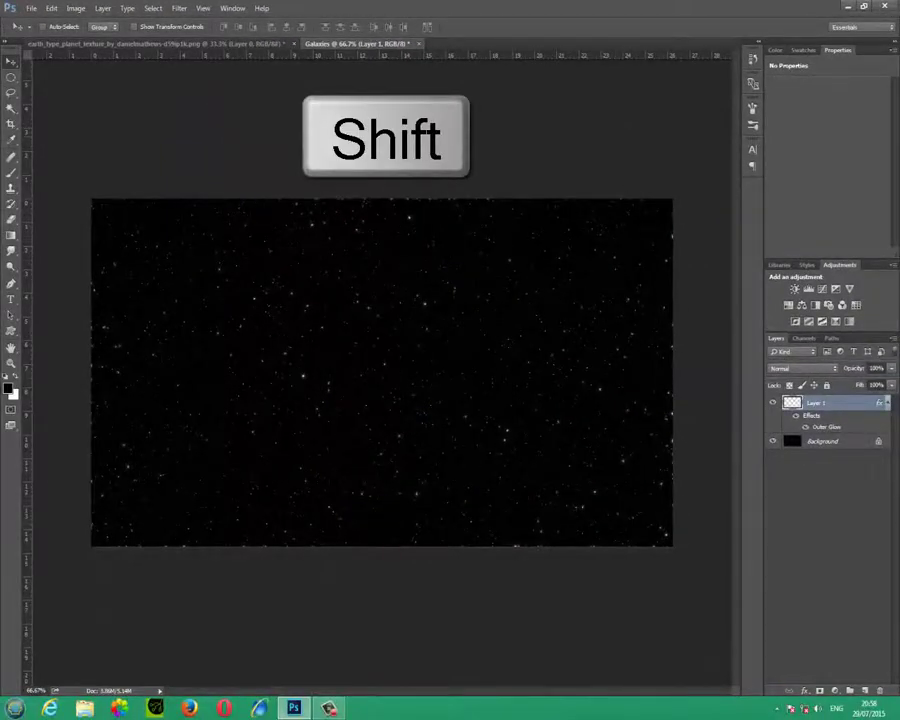
Merge the star layer with the Background and add a new layer filled with the black foreground colour.
shift+click(856, 443)
key(ctrl+e)
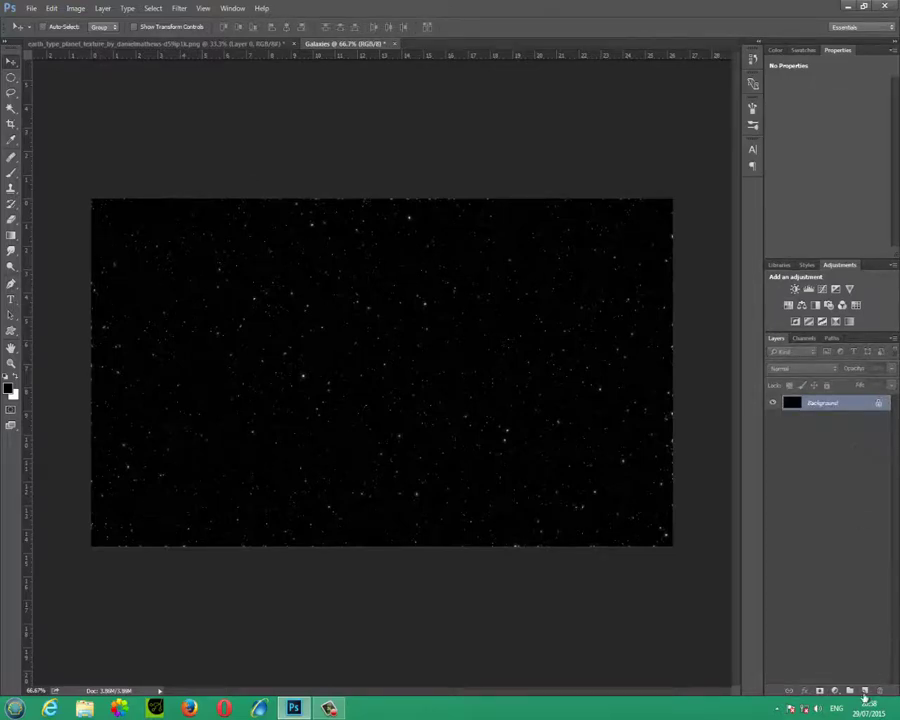
click(865, 692)
key(alt+Delete)
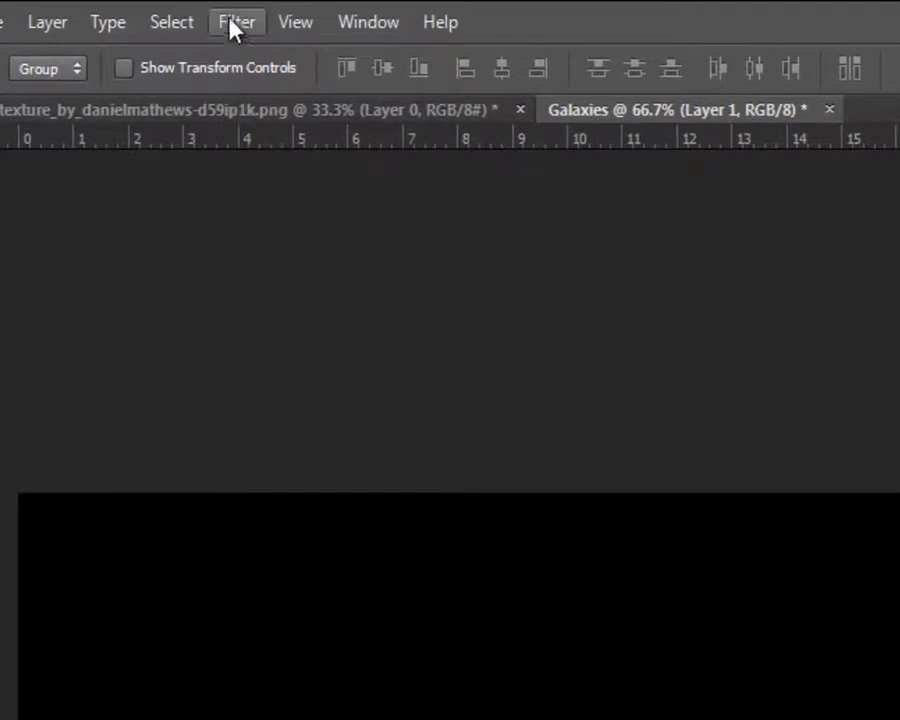
Render Clouds on the black Layer 1 and set its blend mode to Color Dodge.
click(235, 23)
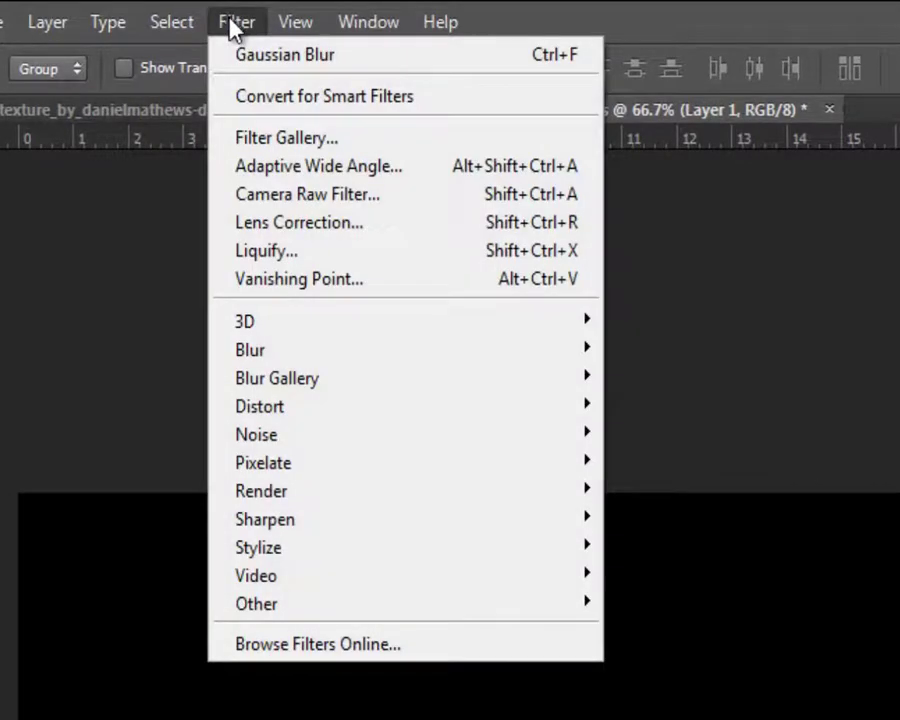
mouse_move(300, 500)
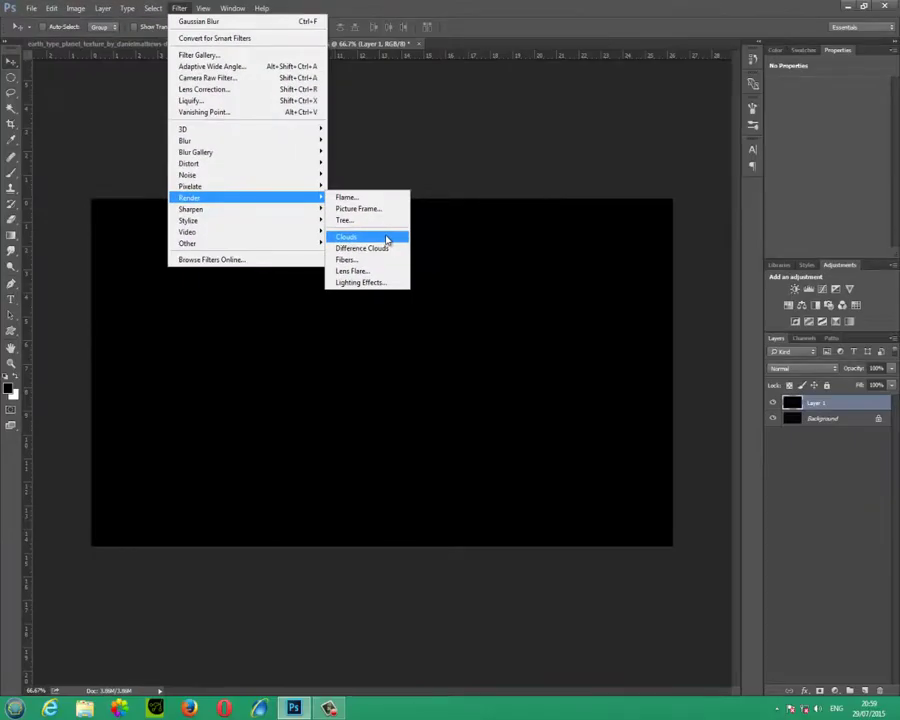
click(752, 592)
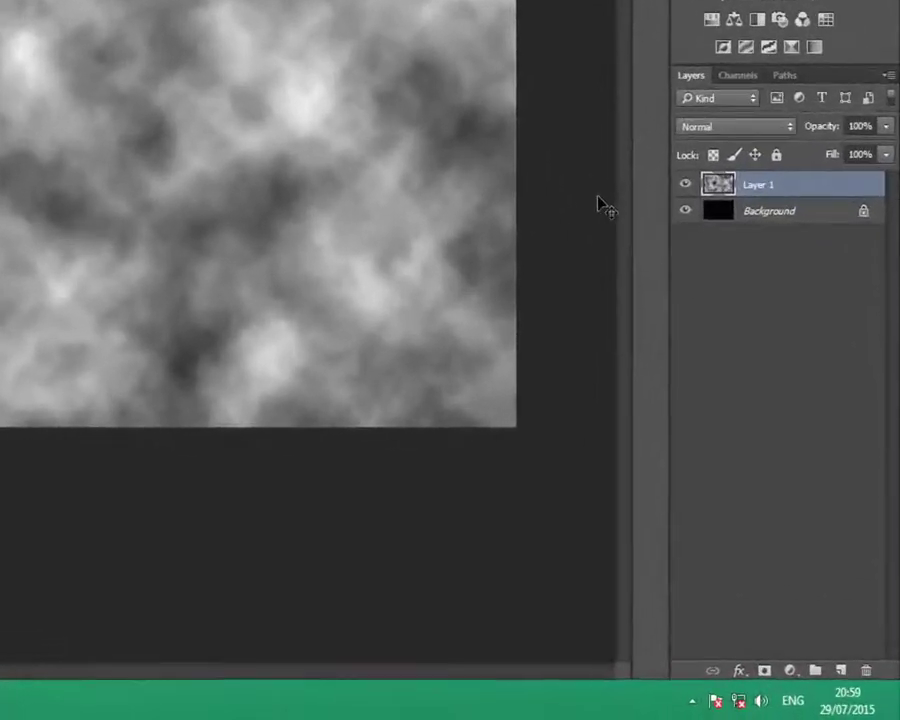
click(731, 127)
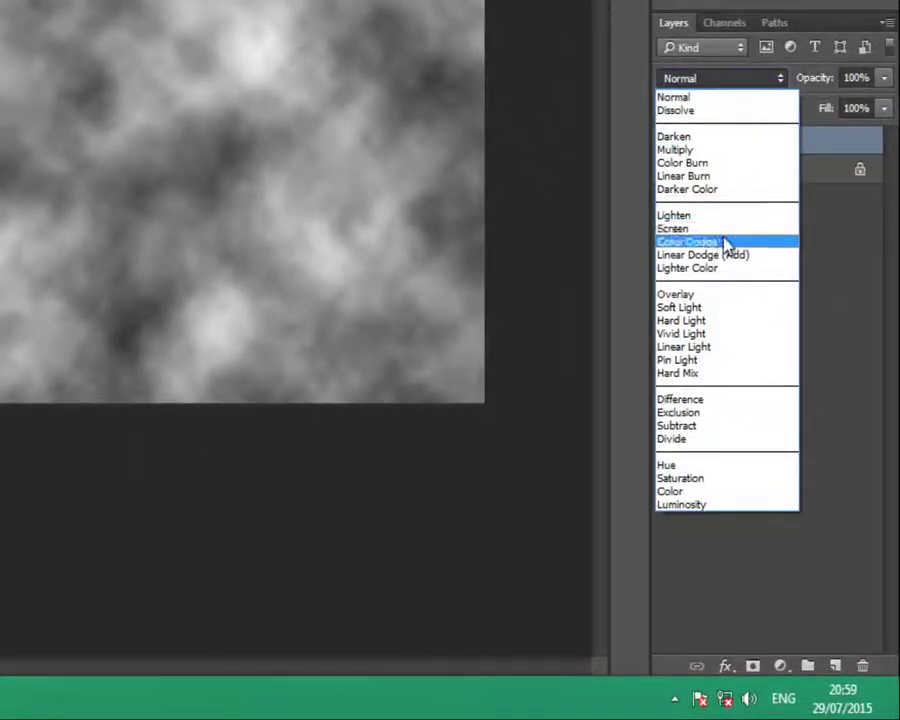
click(718, 241)
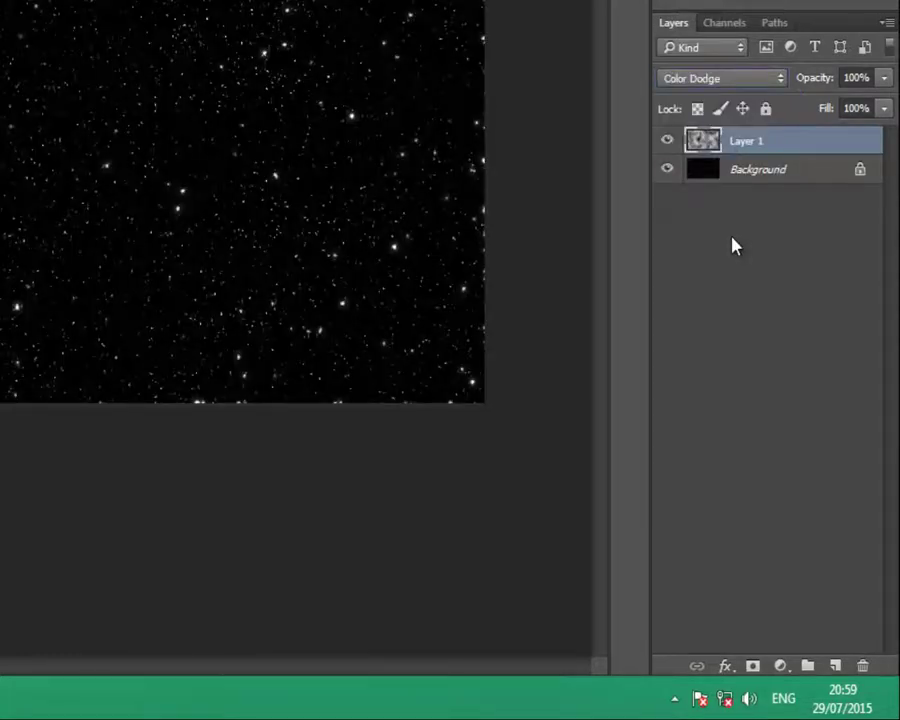
Create a new layer beneath the clouds layer and set the foreground colour to blue 0018ff.
key(ctrl)
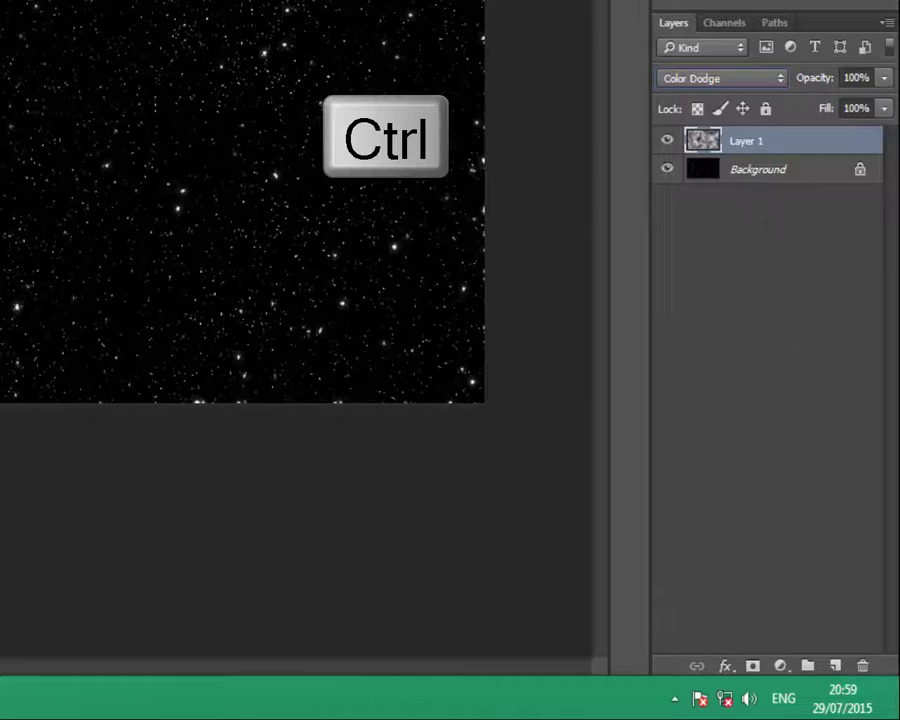
ctrl+click(836, 667)
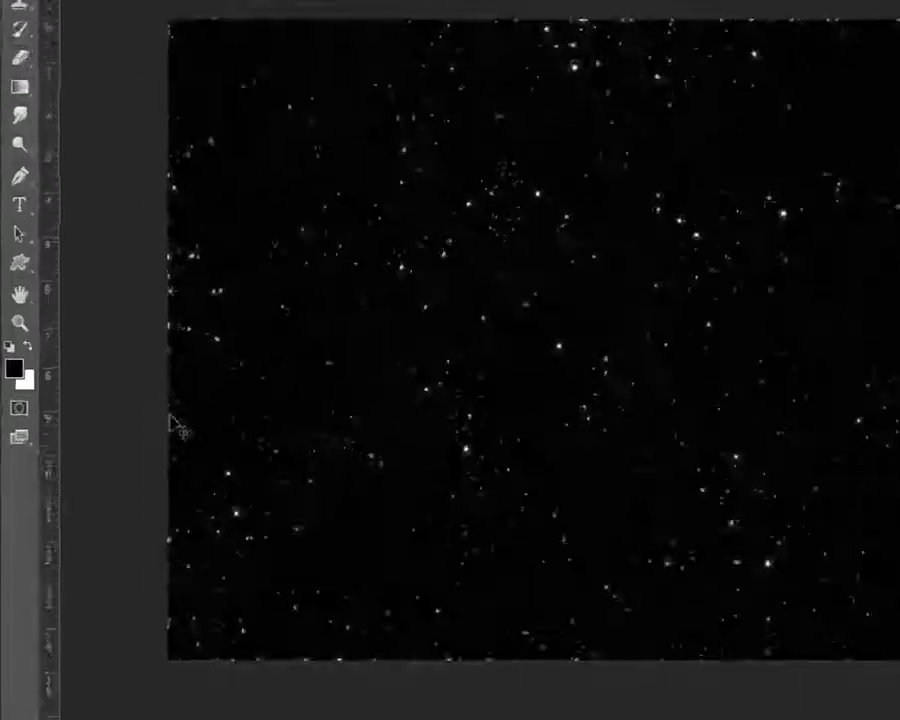
click(14, 368)
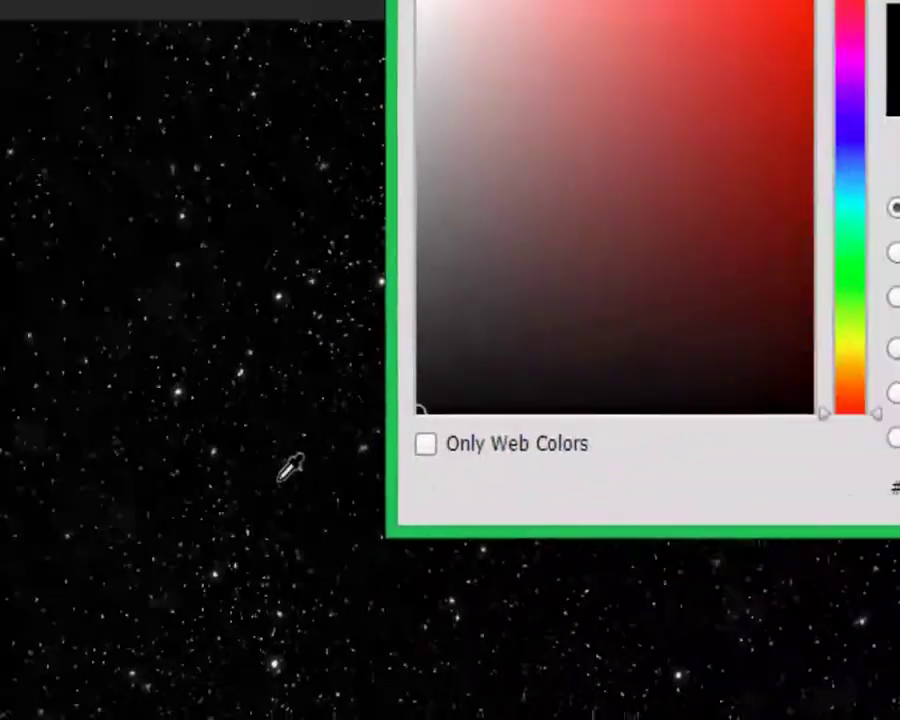
text(00)
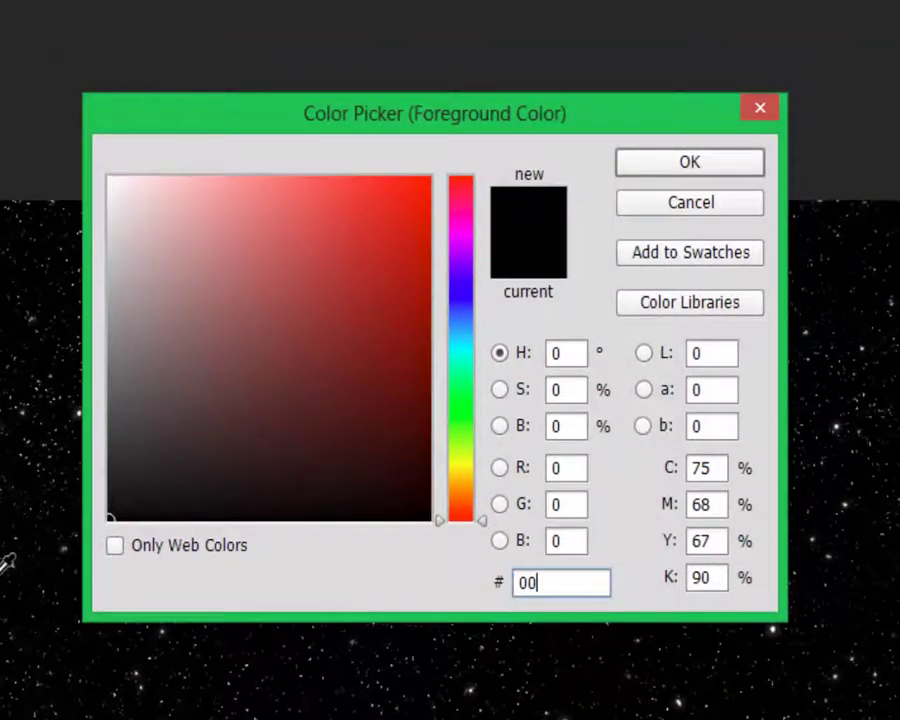
text(18ff)
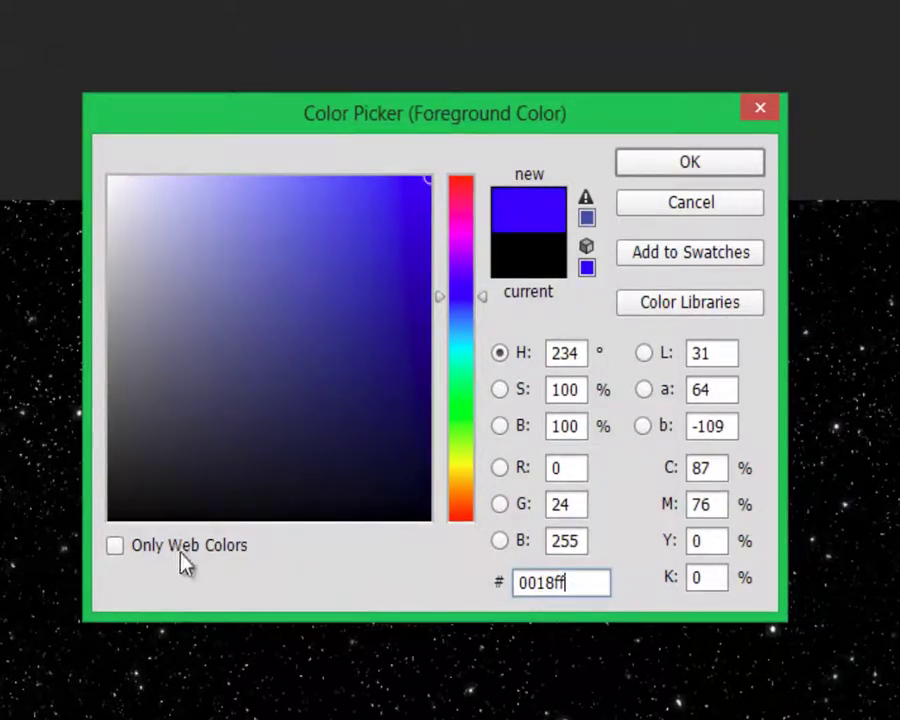
click(645, 164)
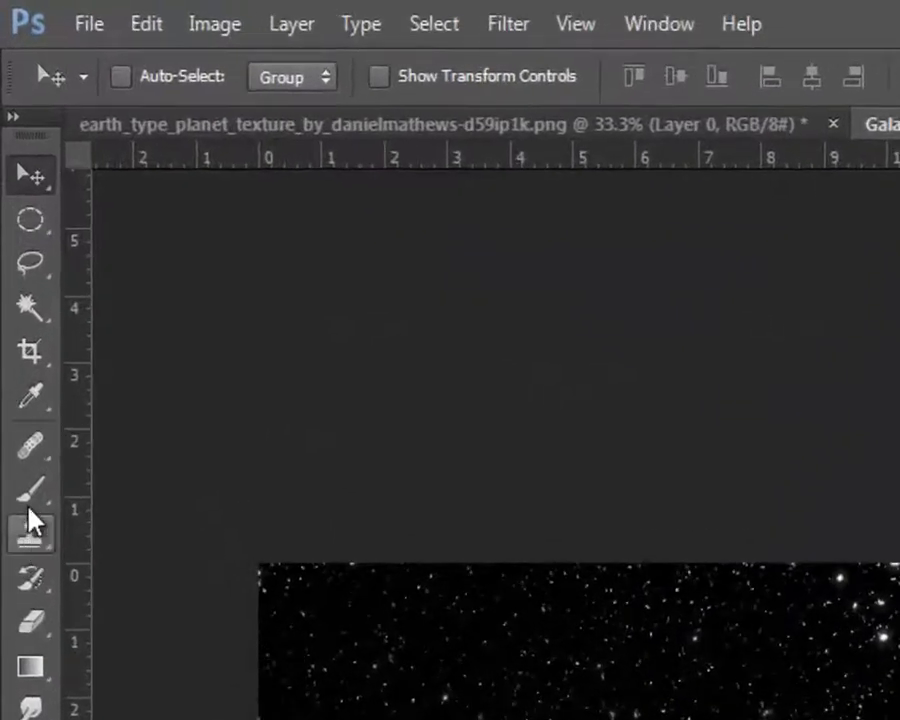
Activate the Brush tool, check its size and hardness, and open the detailed brush settings.
click(11, 177)
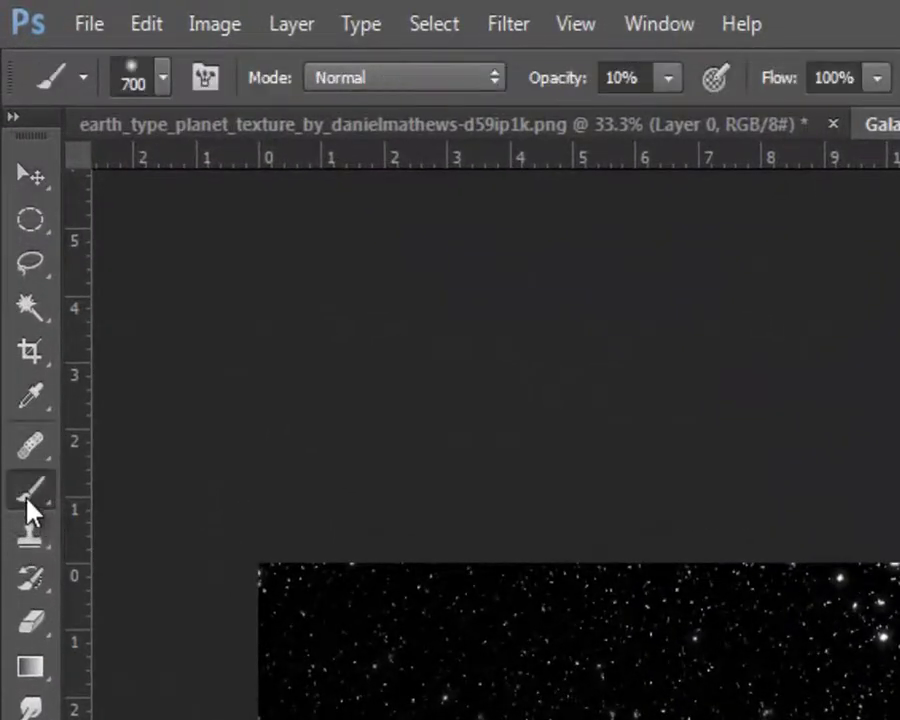
click(164, 84)
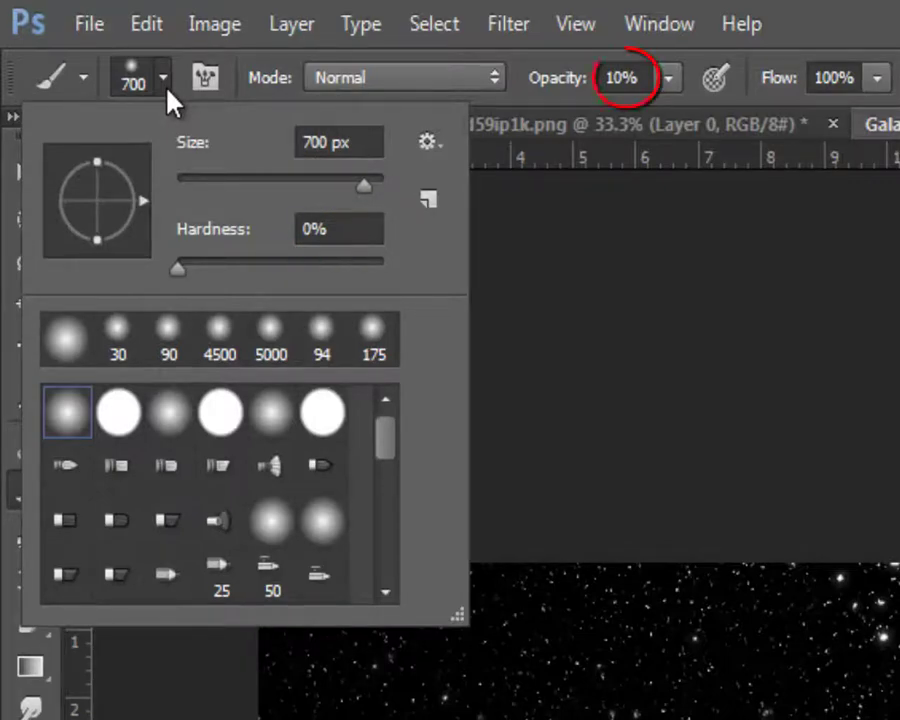
key(Return)
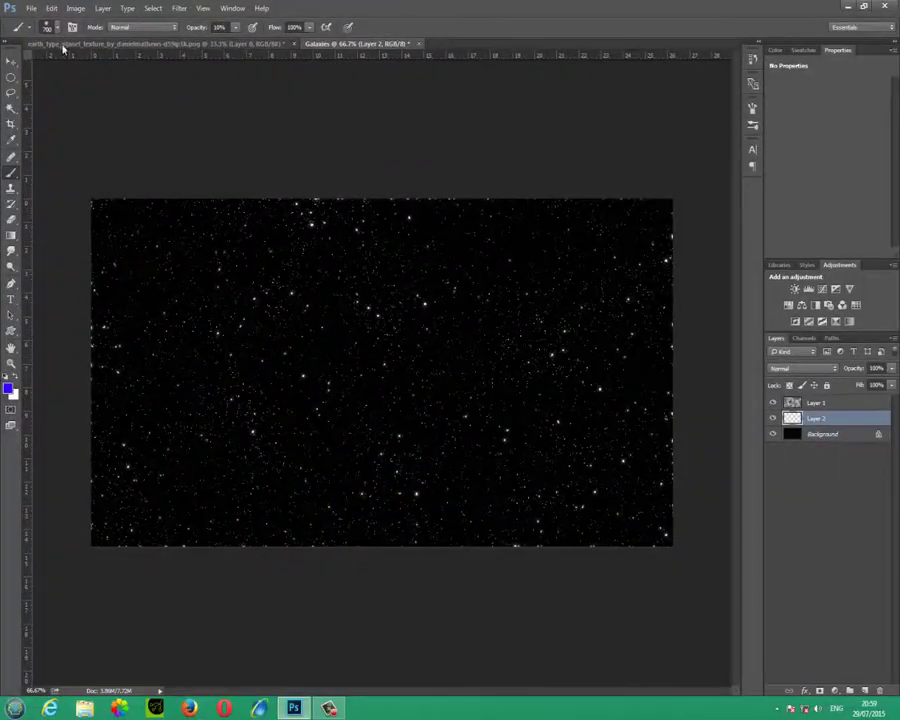
key(F5)
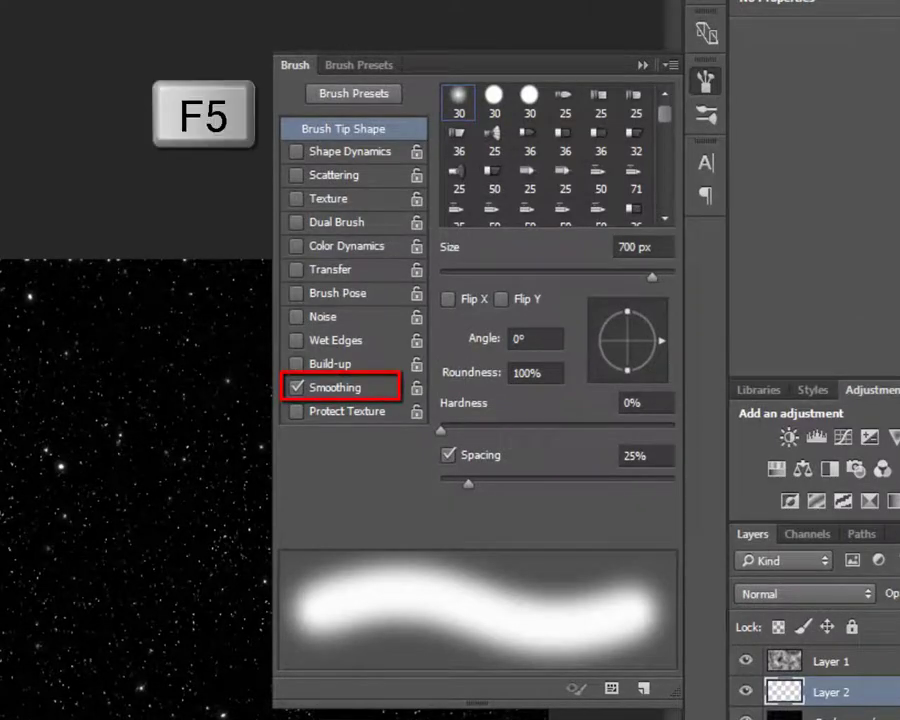
Close the detailed brush settings and paint soft blue nebula patches across Layer 2 with the 700 px brush.
key(F5)
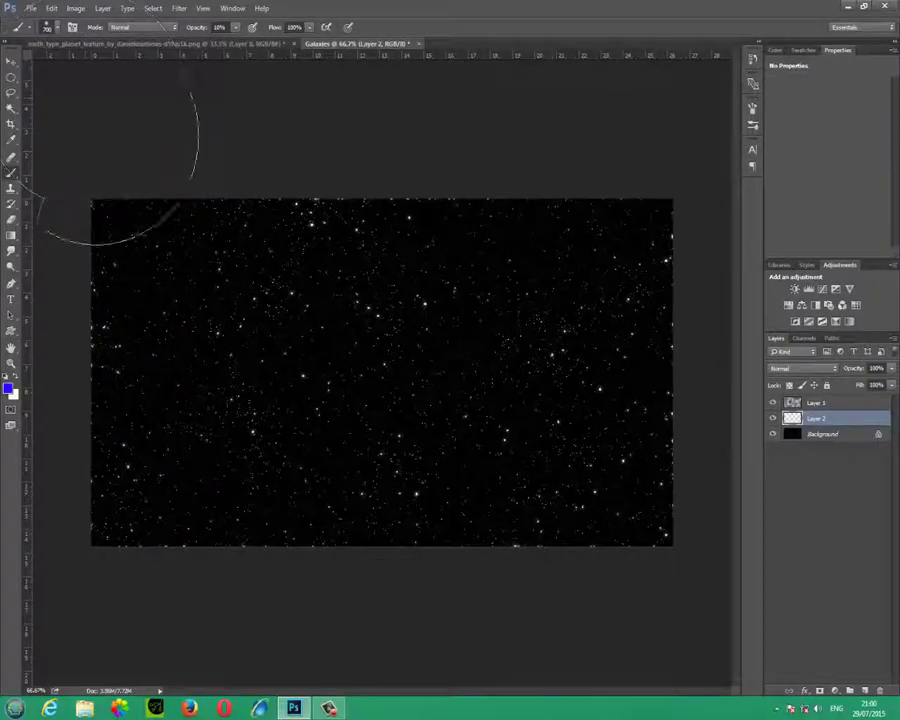
mouse_move(95, 140)
mouse_down()
mouse_move(617, 265)
mouse_move(30, 498)
mouse_move(110, 392)
mouse_up()
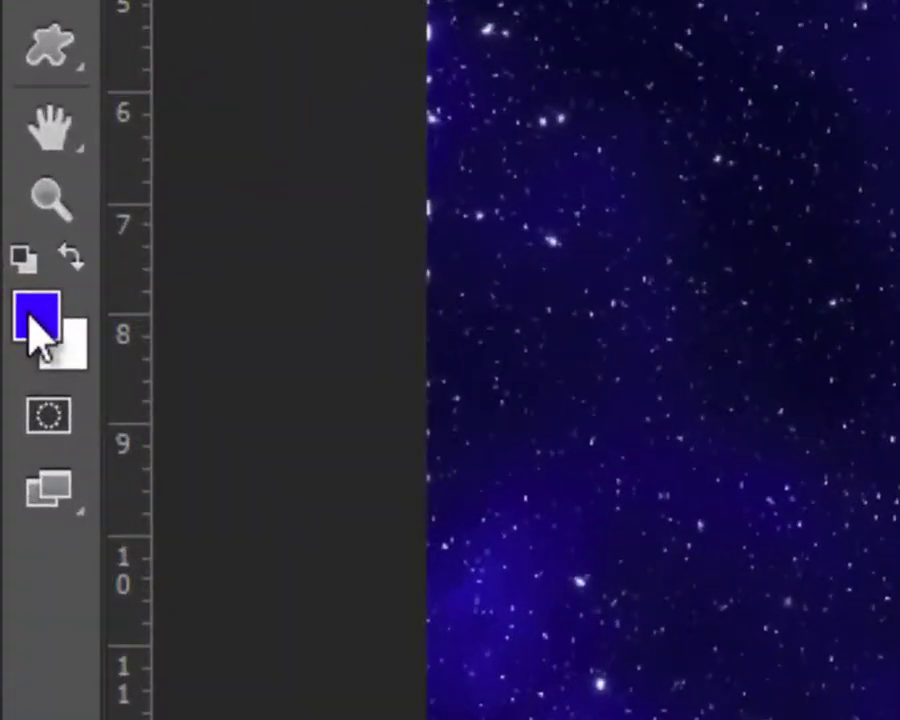
Set the foreground colour to cyan 00ffea and paint soft nebula light across most of the canvas.
click(38, 330)
text(00)
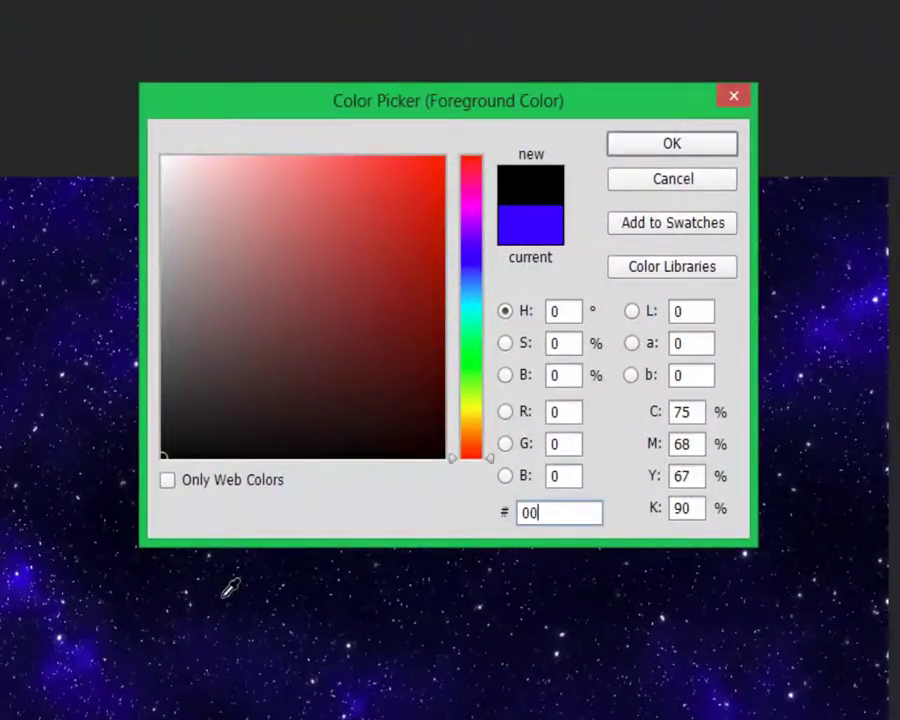
text(ffea)
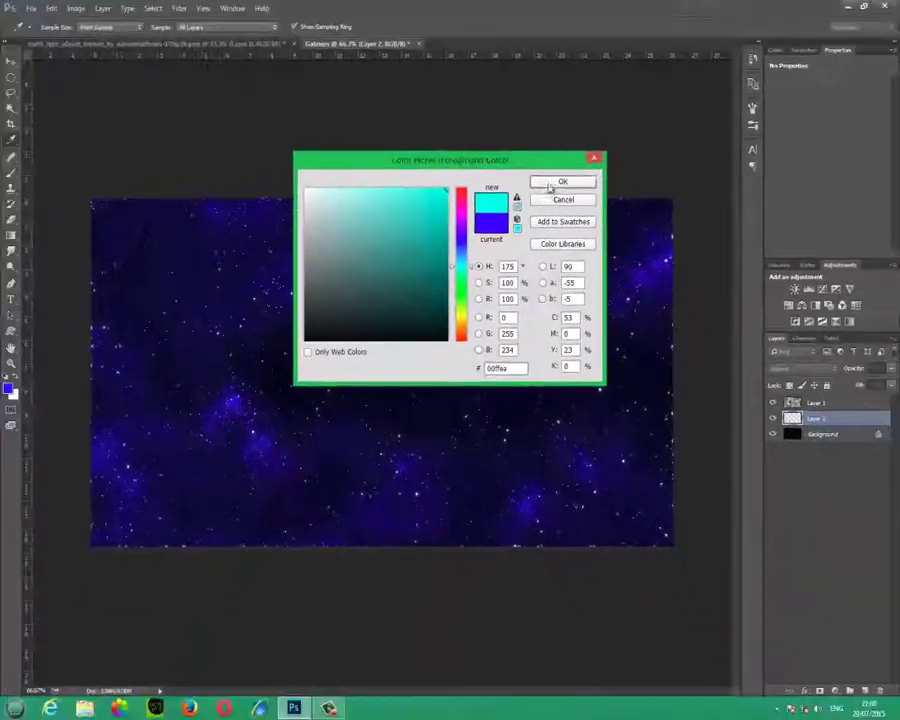
click(655, 145)
mouse_move(295, 313)
mouse_down()
mouse_move(546, 412)
mouse_move(408, 281)
mouse_move(508, 205)
mouse_move(40, 540)
mouse_up()
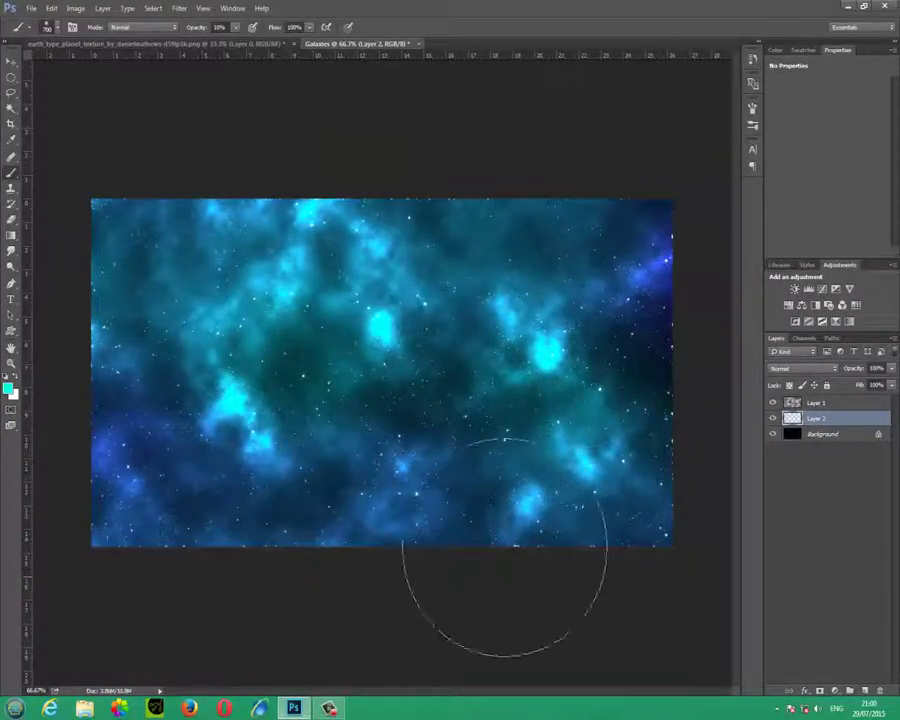
Change the foreground colour to bright green (ffd20) and paint green light around the outer areas of the nebula.
click(8, 388)
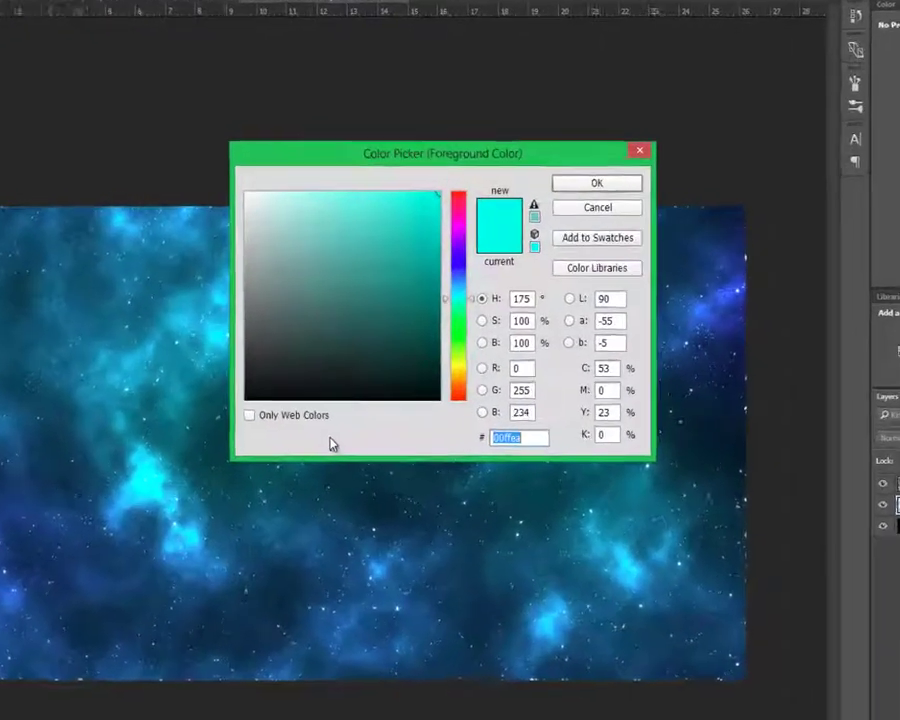
text(ffd20)
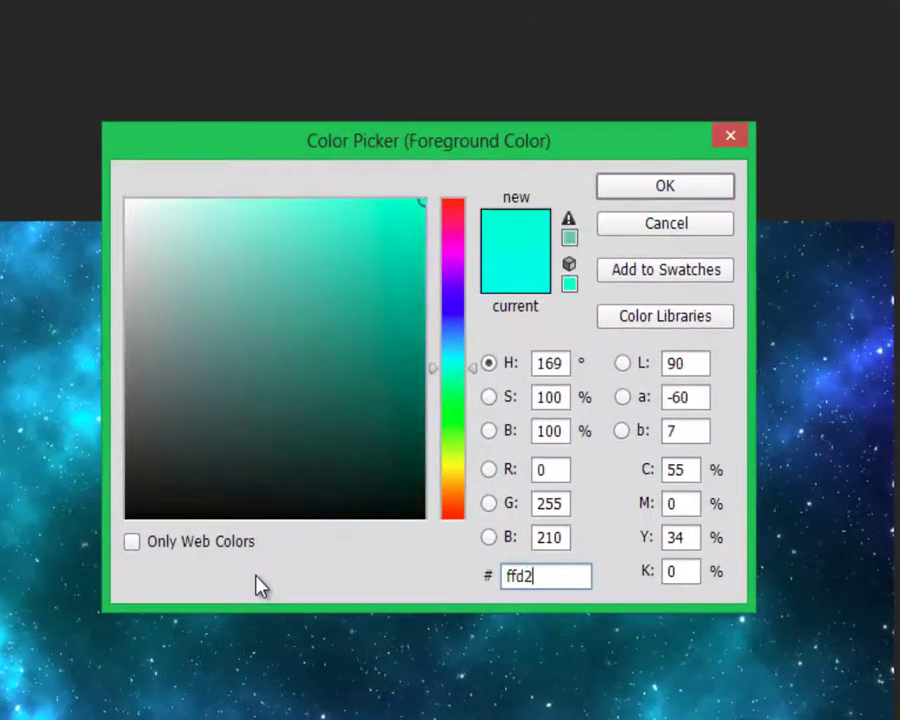
click(640, 185)
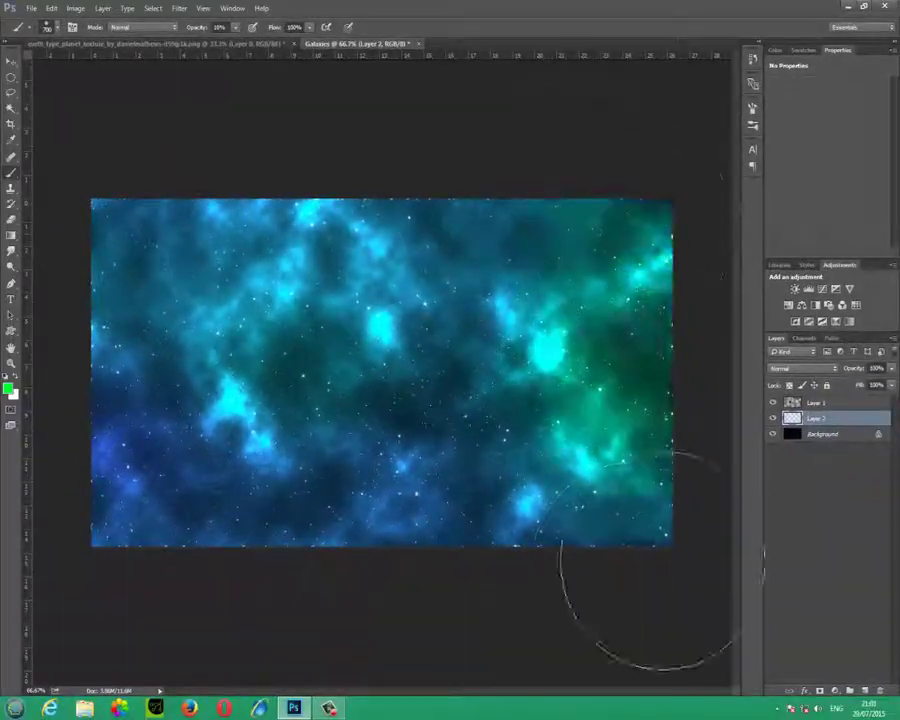
mouse_move(647, 562)
mouse_down()
mouse_move(597, 577)
mouse_move(143, 553)
mouse_move(100, 388)
mouse_move(103, 643)
mouse_move(310, 192)
mouse_move(410, 200)
mouse_up()
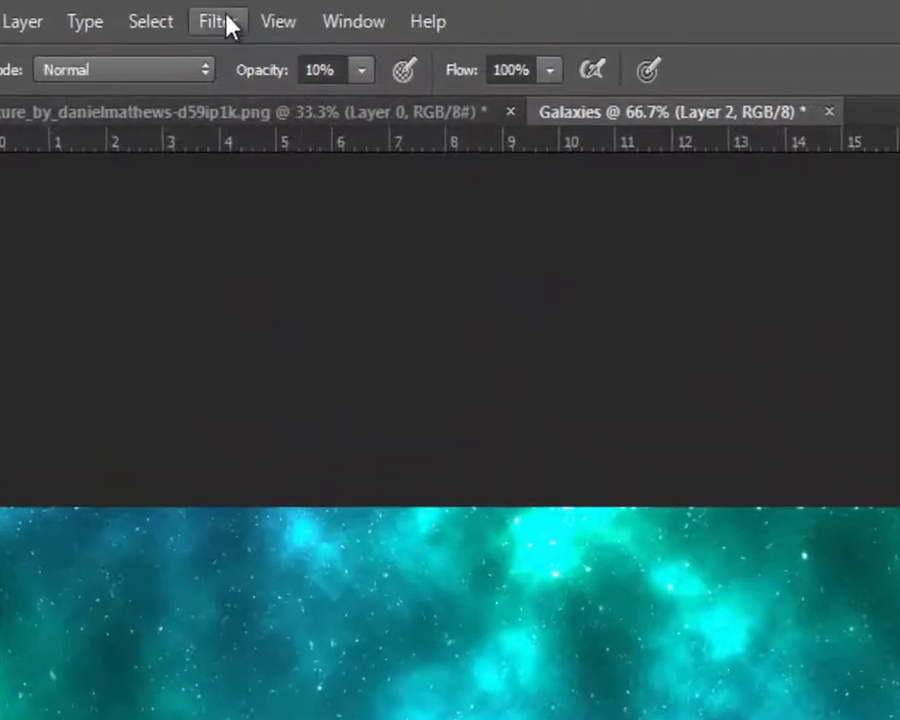
Apply a Gaussian Blur with an 80-pixel radius to the painted colours on Layer 2.
click(214, 17)
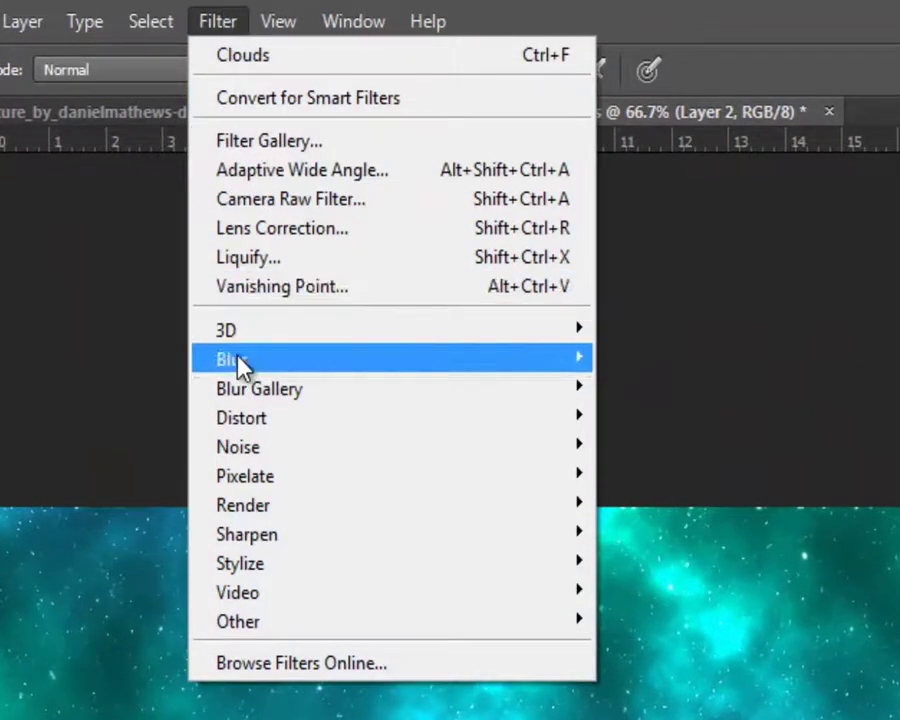
mouse_move(237, 363)
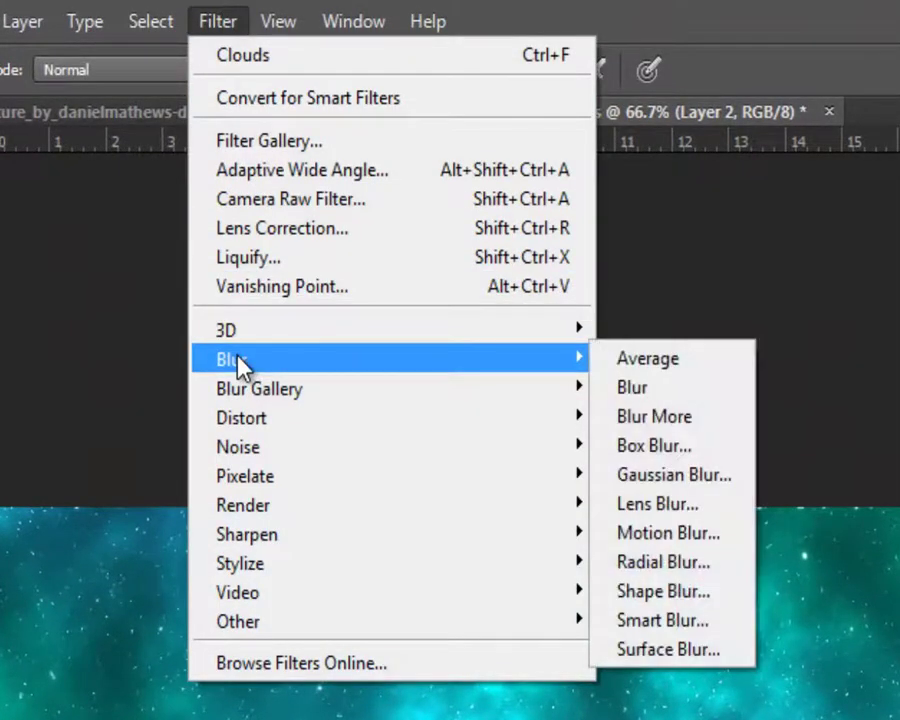
click(606, 477)
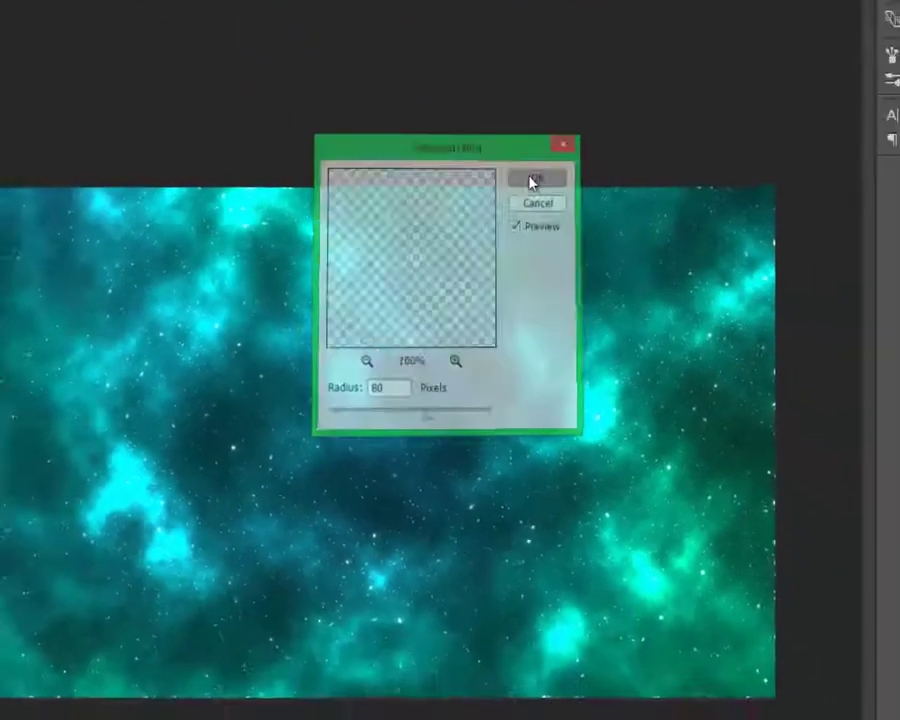
click(573, 153)
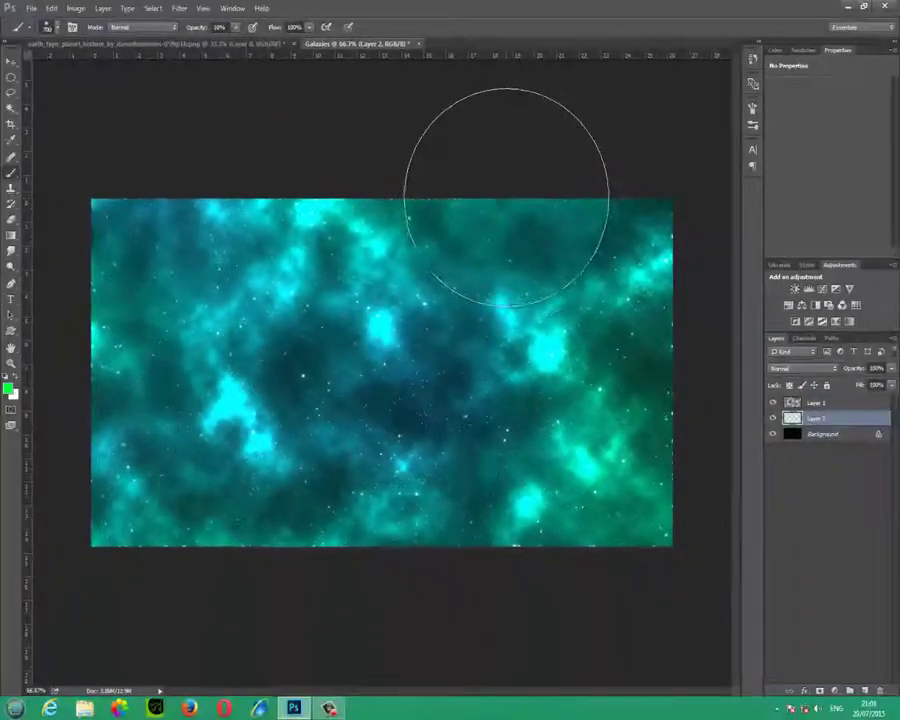
Switch to the earth-type planet texture document and make a large elliptical selection spanning nearly the whole texture.
click(262, 44)
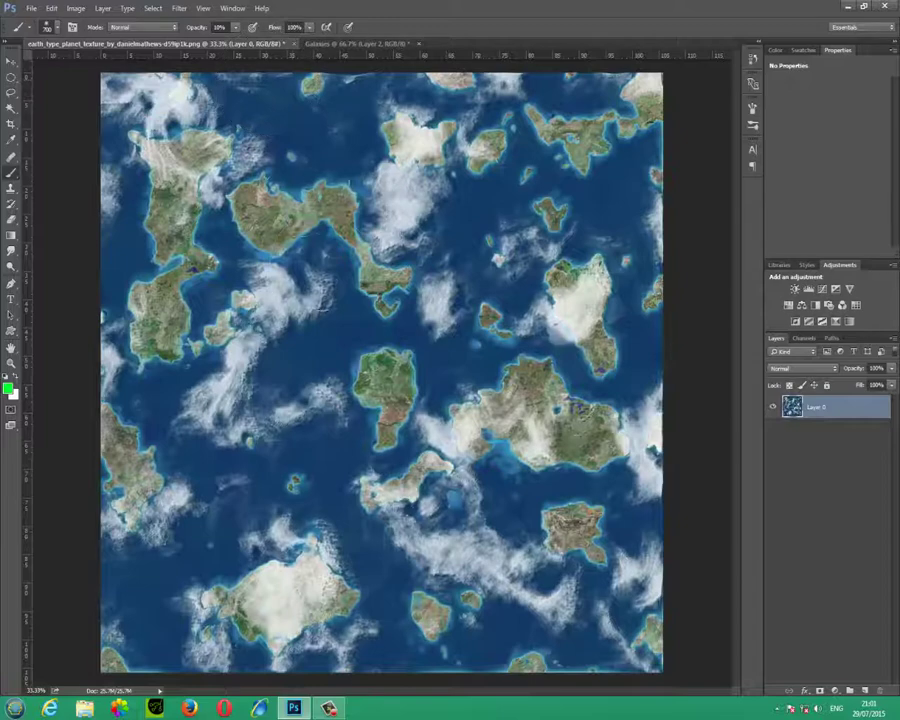
click(10, 78)
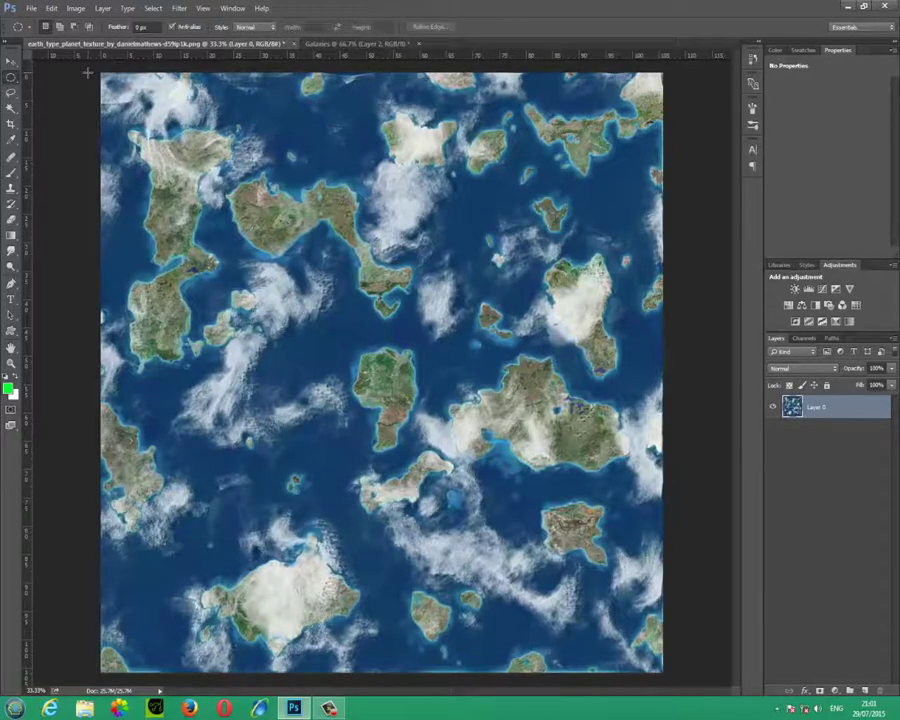
drag(100, 74, 720, 666)
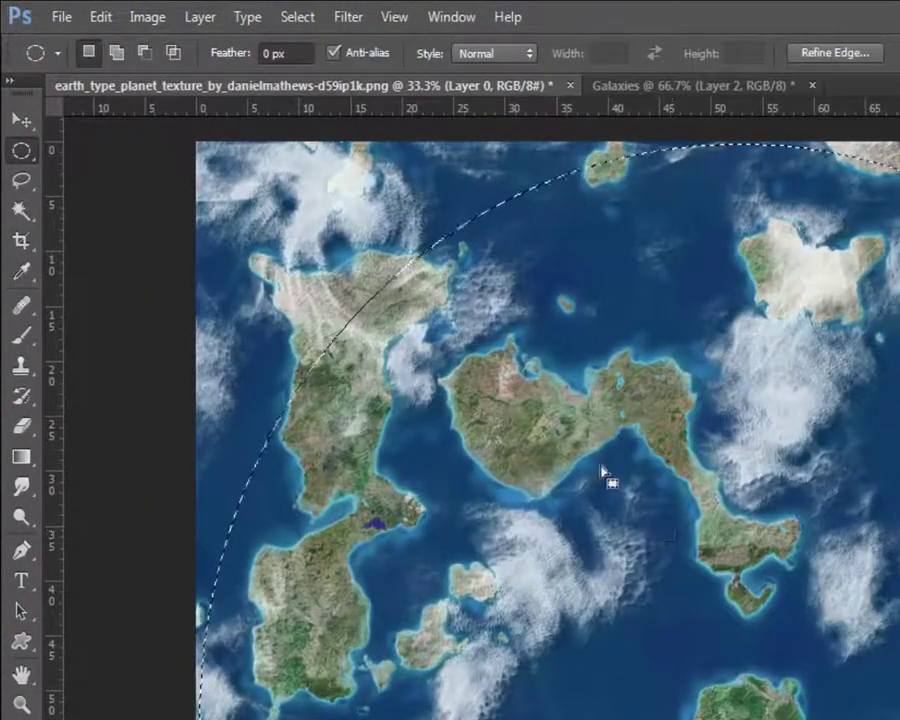
Apply the Spherize filter at 100% in Normal mode to the elliptical selection, and repeat the filter once.
click(357, 18)
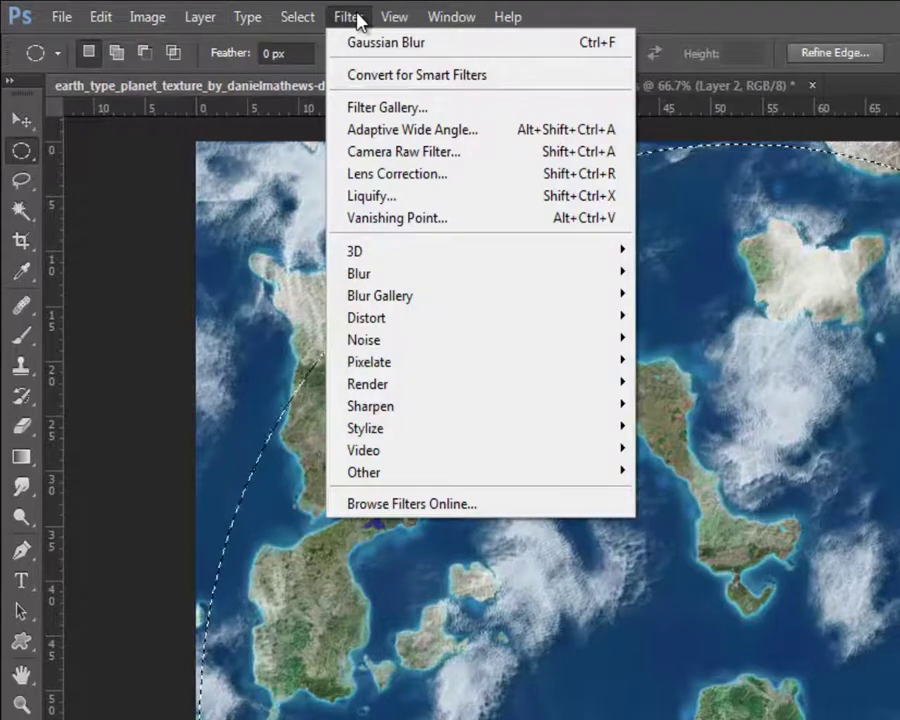
mouse_move(518, 323)
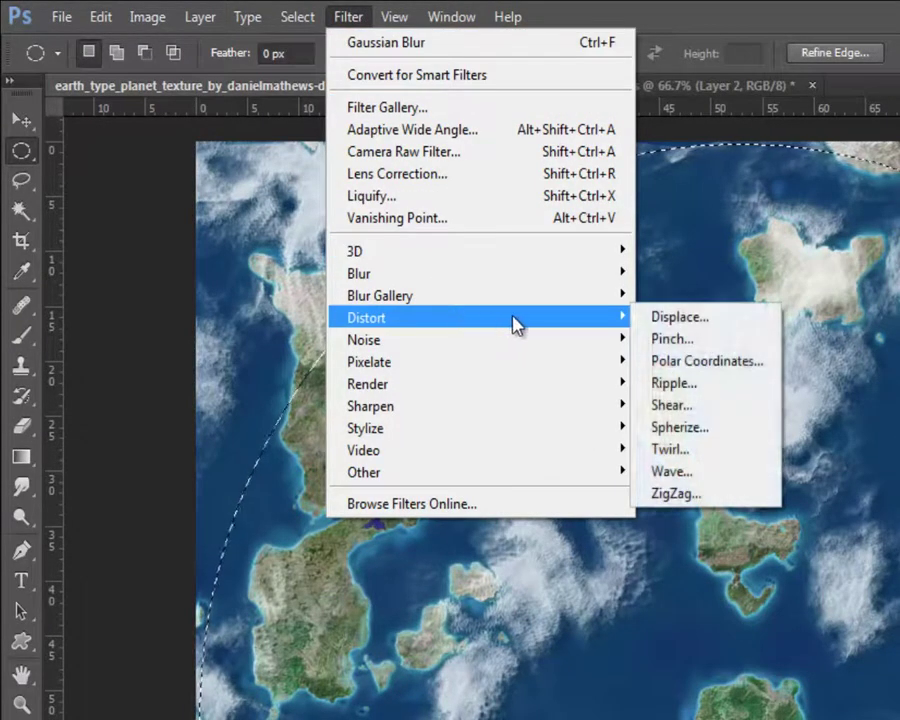
click(741, 430)
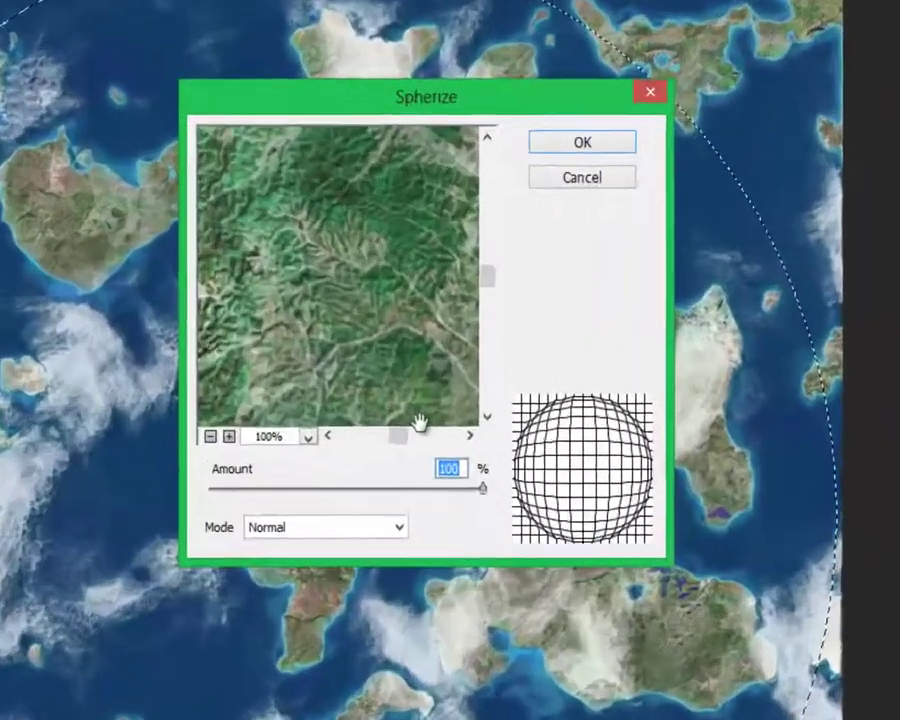
text(100)
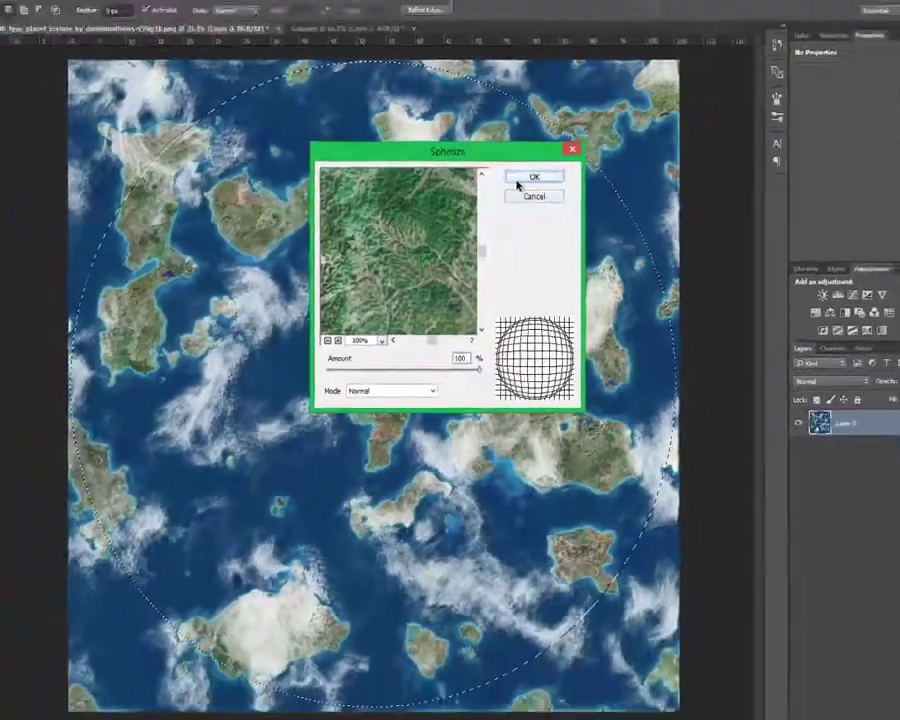
click(570, 130)
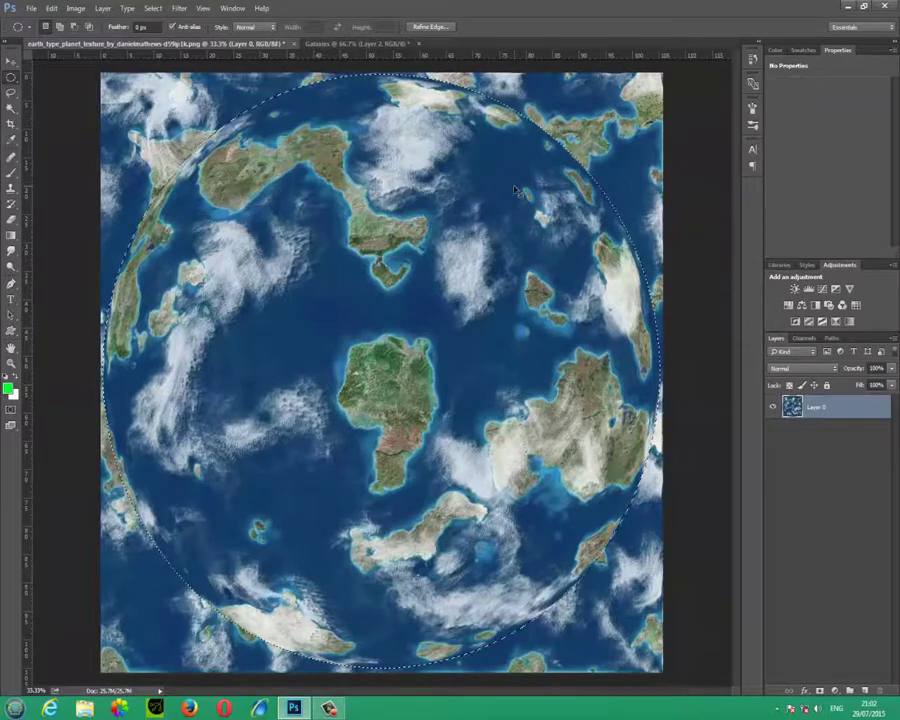
key(ctrl+f)
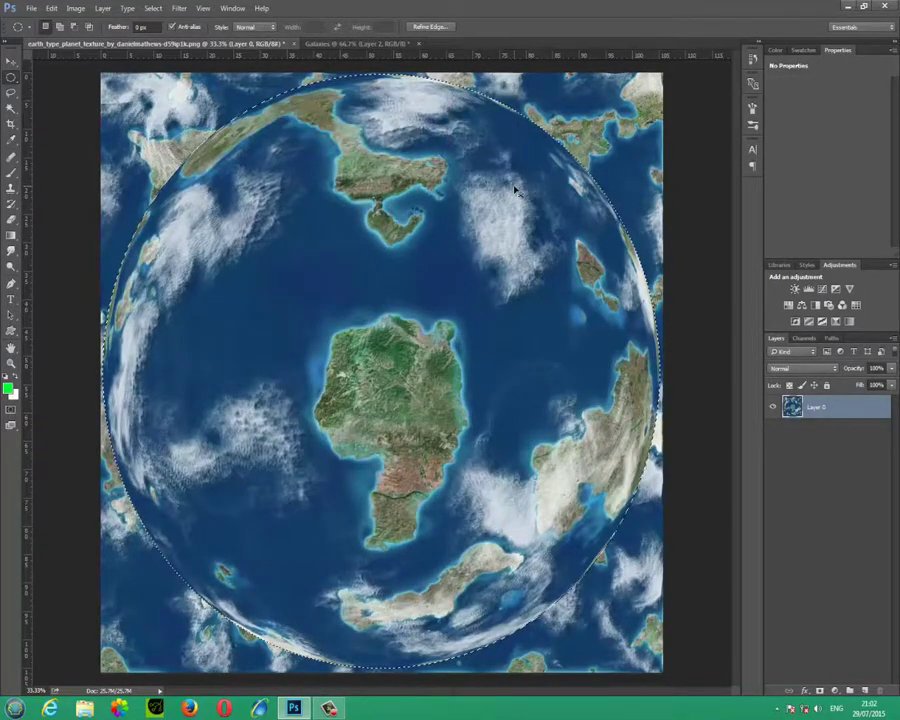
Copy the spherized area to a new layer and move it into the Galaxies document as a small planet right of centre.
key(ctrl+j)
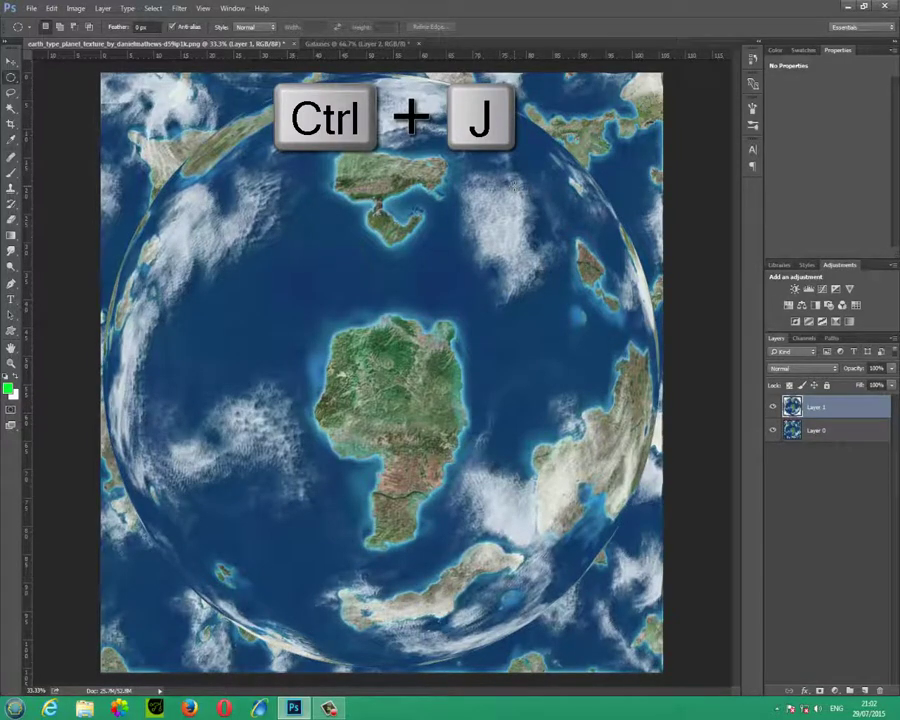
key(v)
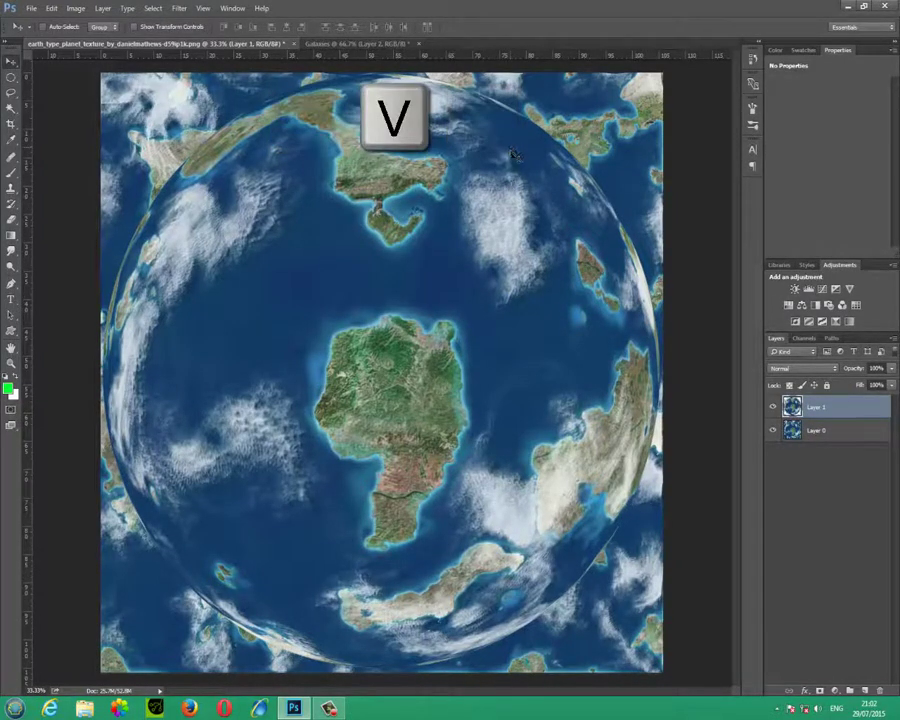
drag(493, 296, 150, 34)
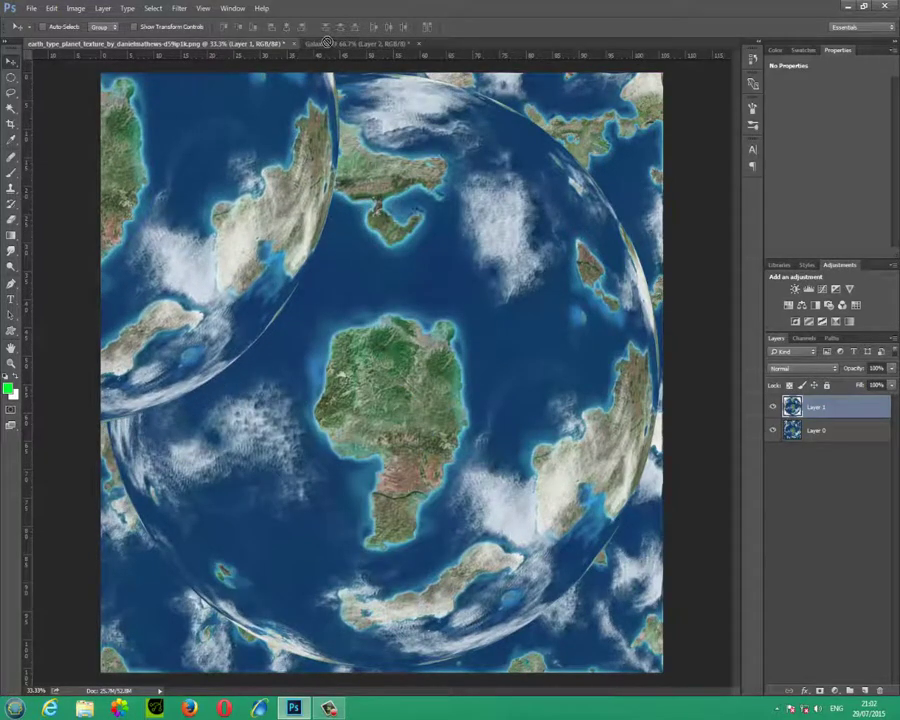
drag(327, 42, 388, 318)
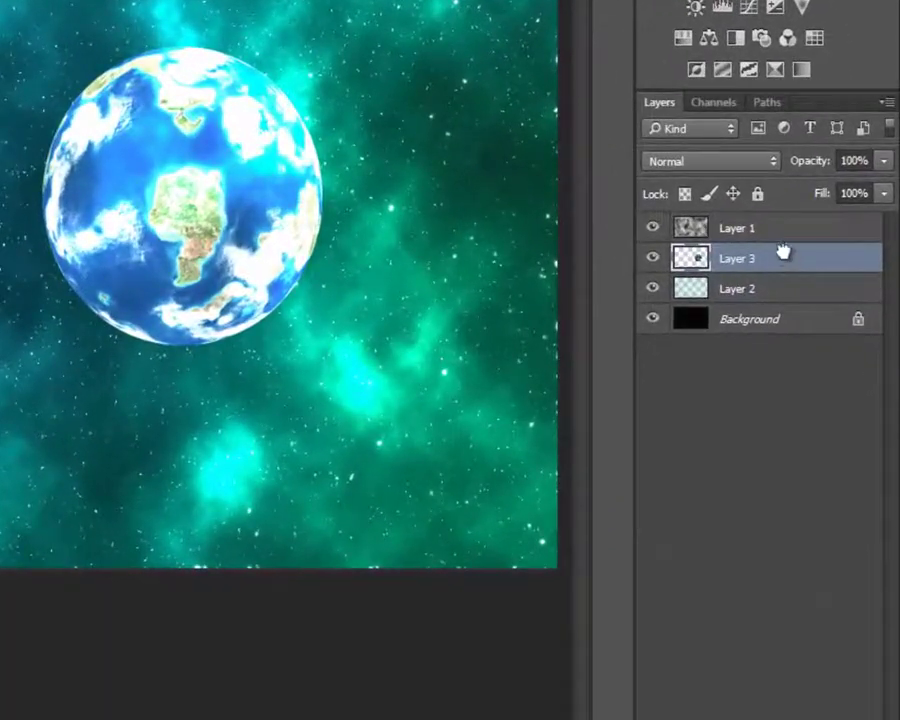
Move the planet layer above the clouds layer and add a new empty layer on top of it.
ctrl+click(775, 229)
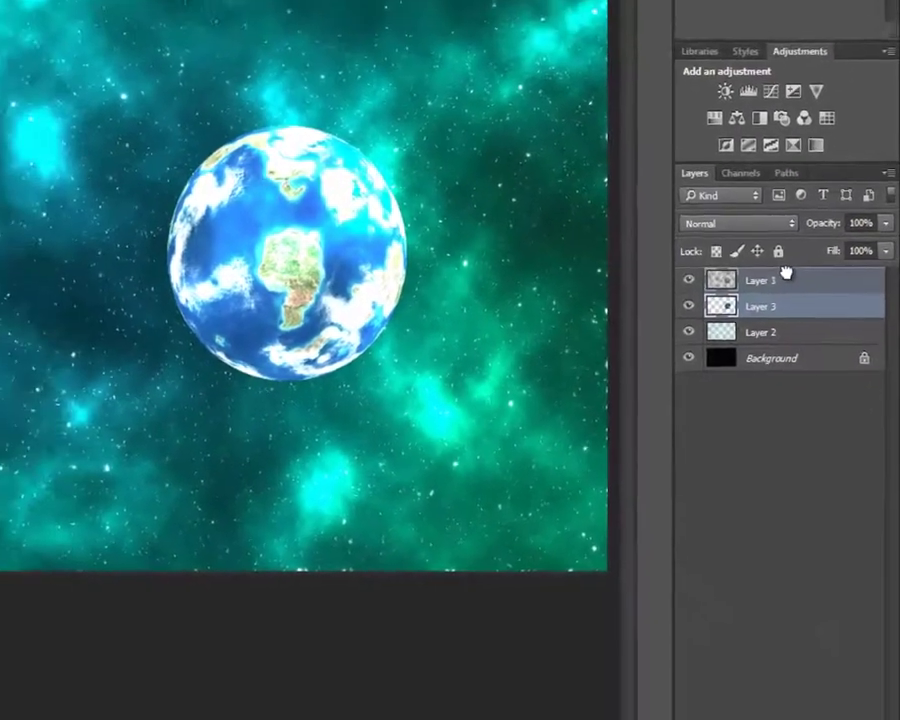
drag(786, 273, 786, 275)
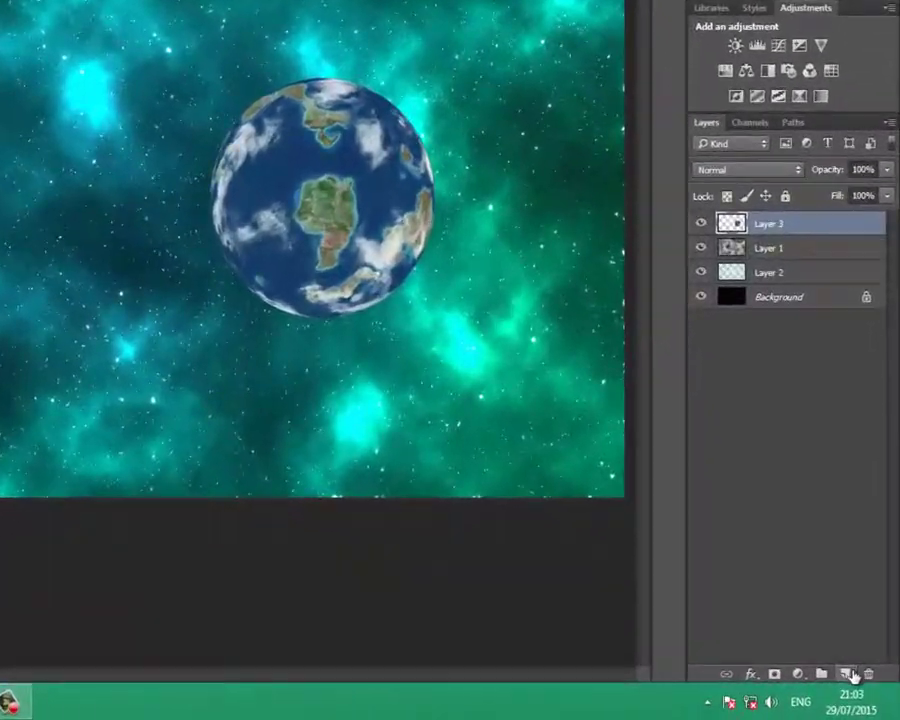
click(865, 690)
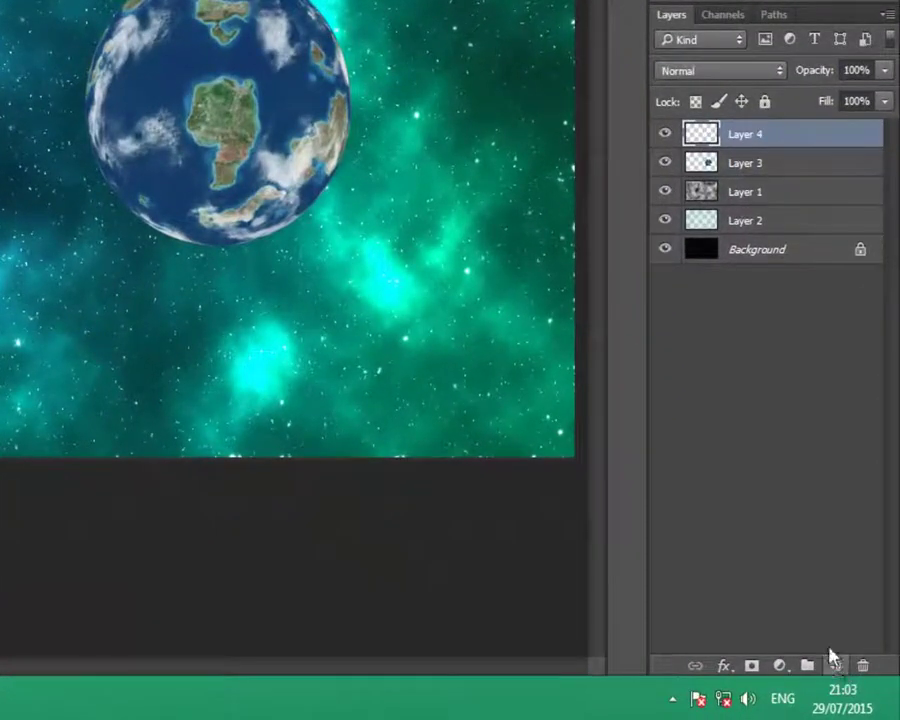
Load the planet's outline as a selection, reset the default colours and fill the selection with black on Layer 4.
key(ctrl)
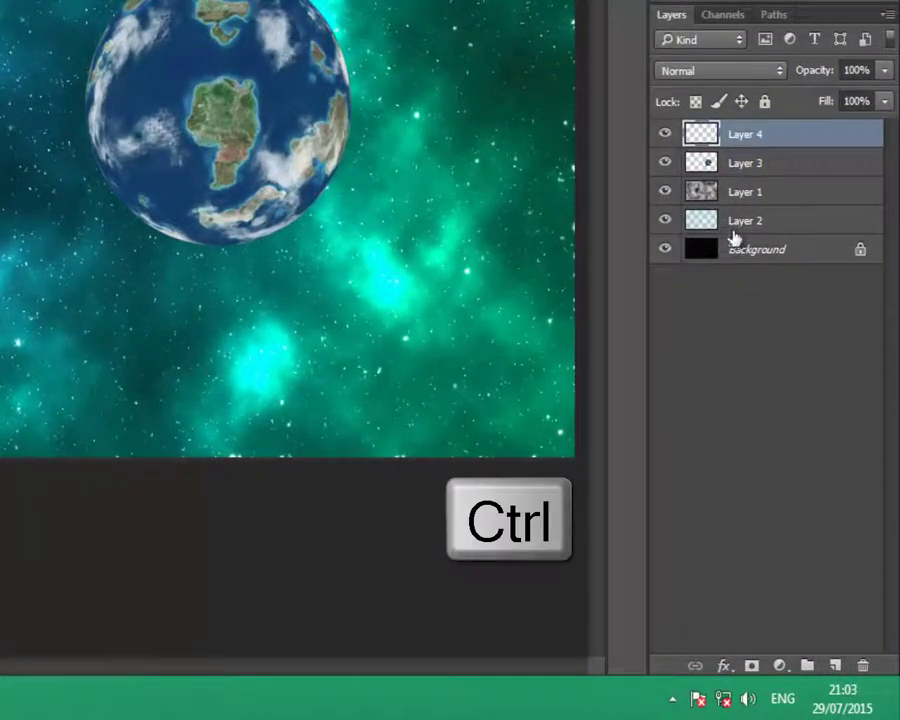
ctrl+click(703, 168)
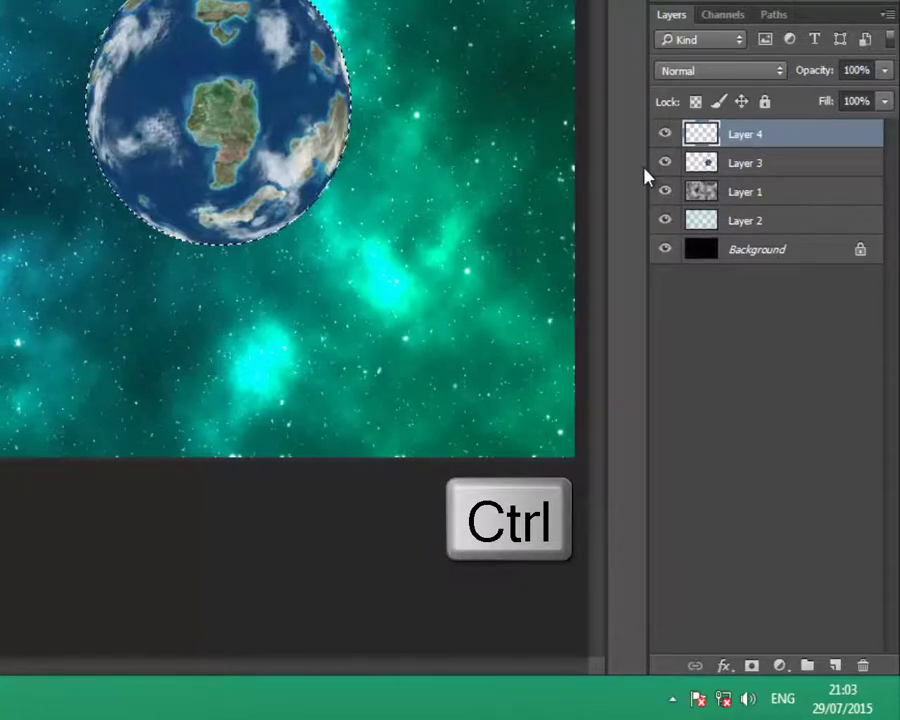
key(d)
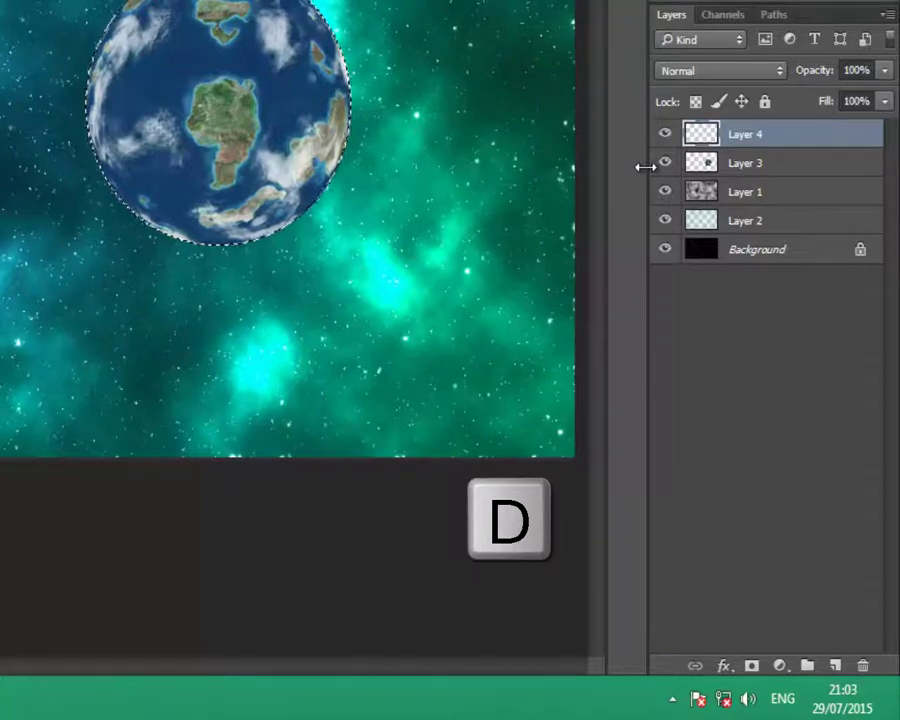
key(alt+BackSpace)
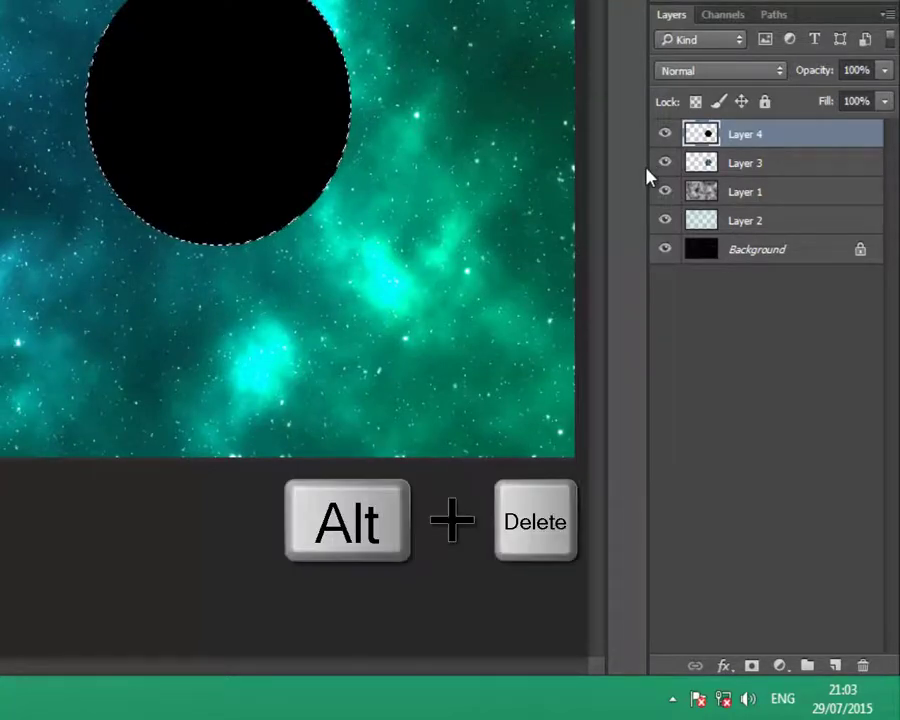
Add an unlinked layer mask from the planet selection to Layer 4 and shift the black disc downward to expose the planet's upper crescent.
click(751, 666)
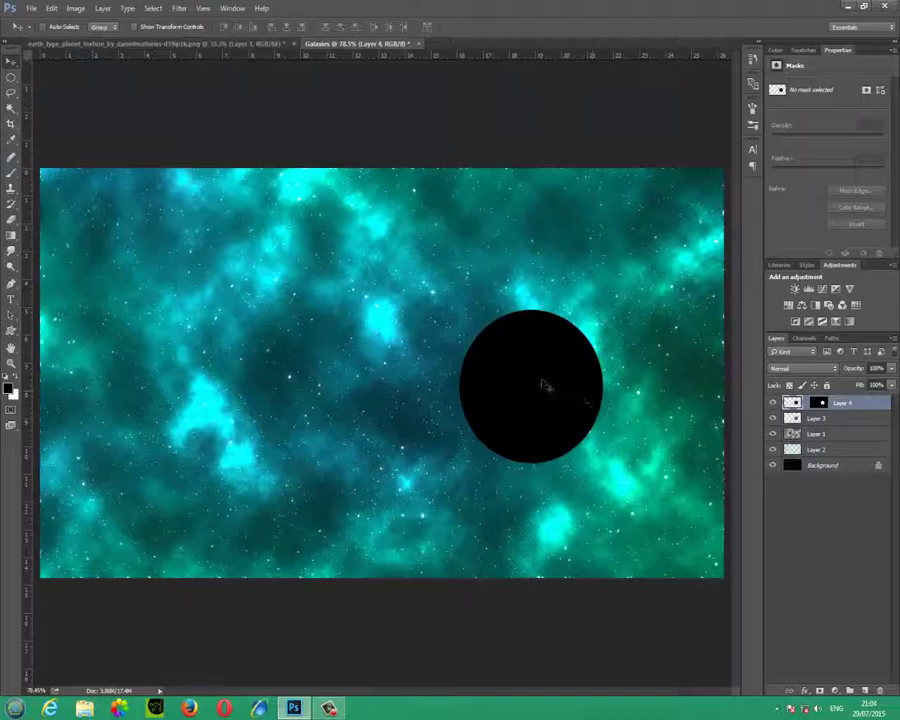
drag(545, 386, 553, 422)
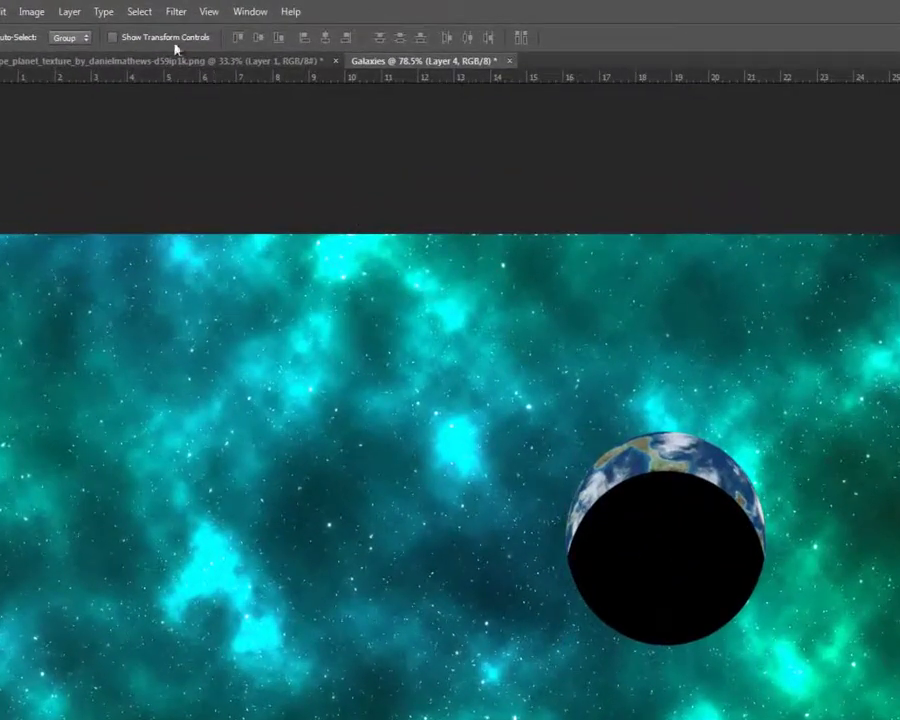
Apply a Gaussian Blur with a 15-pixel radius to the black shadow disc on Layer 4.
click(178, 12)
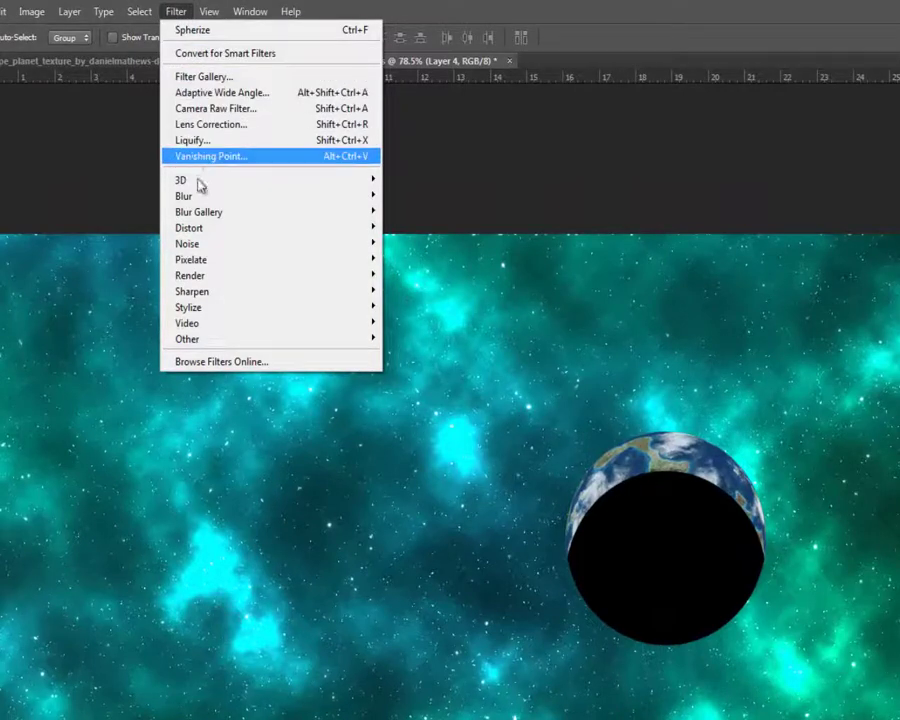
mouse_move(267, 198)
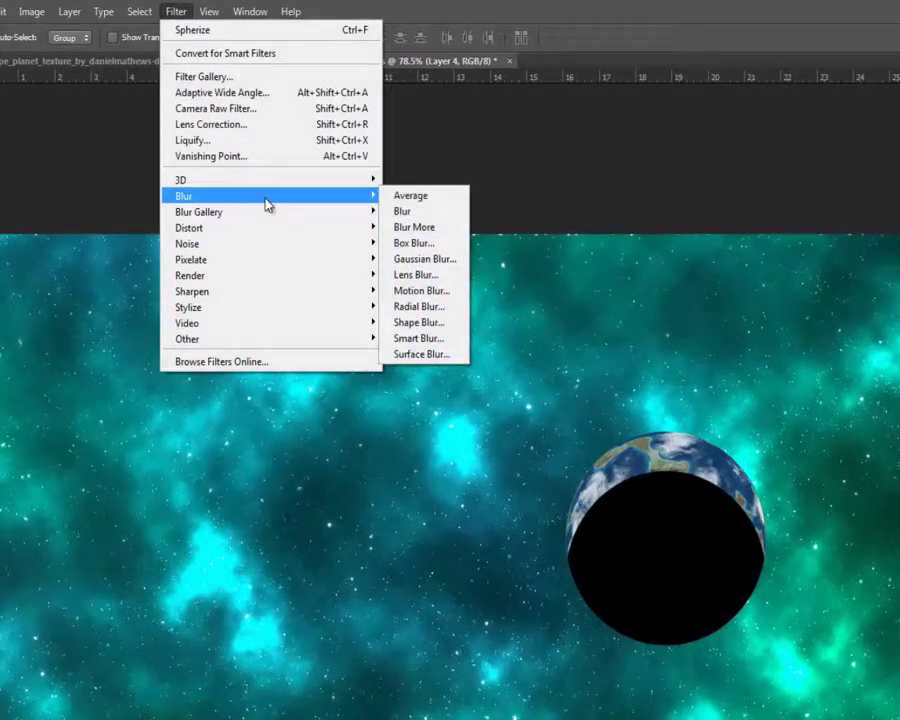
click(387, 262)
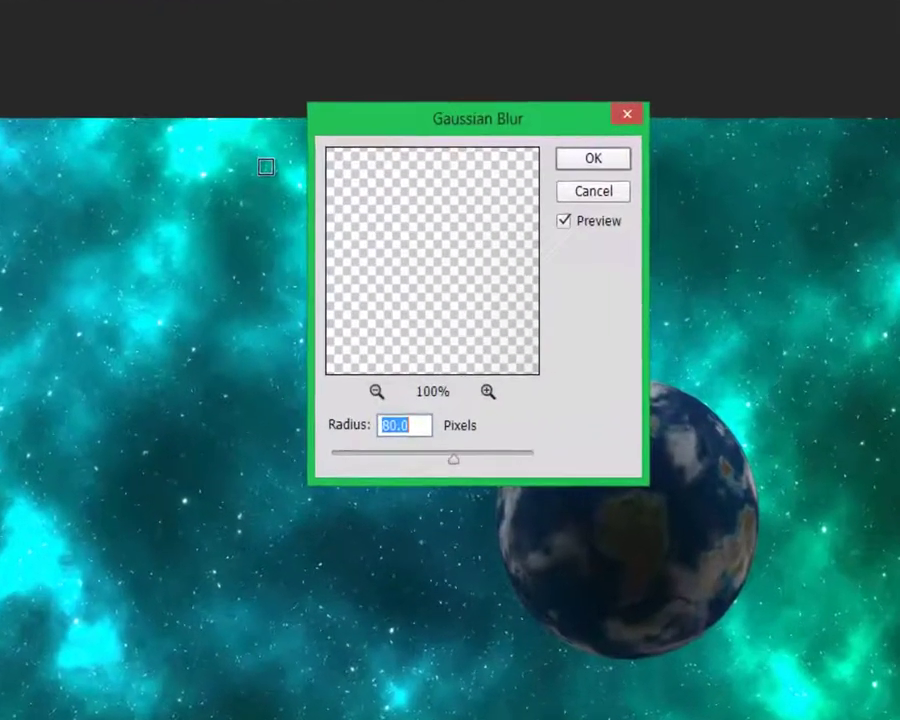
text(15)
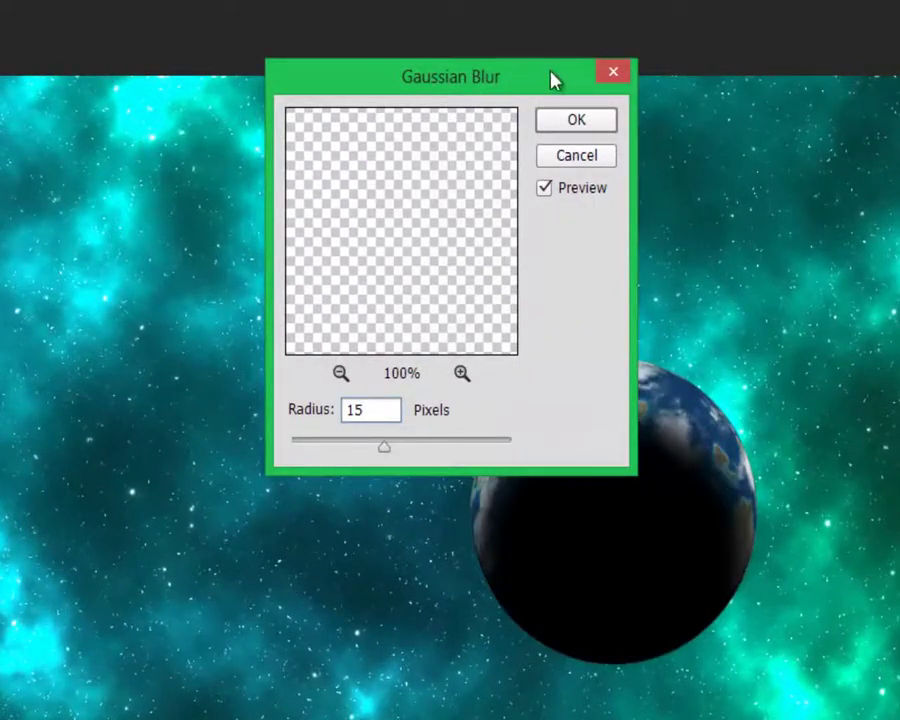
click(565, 128)
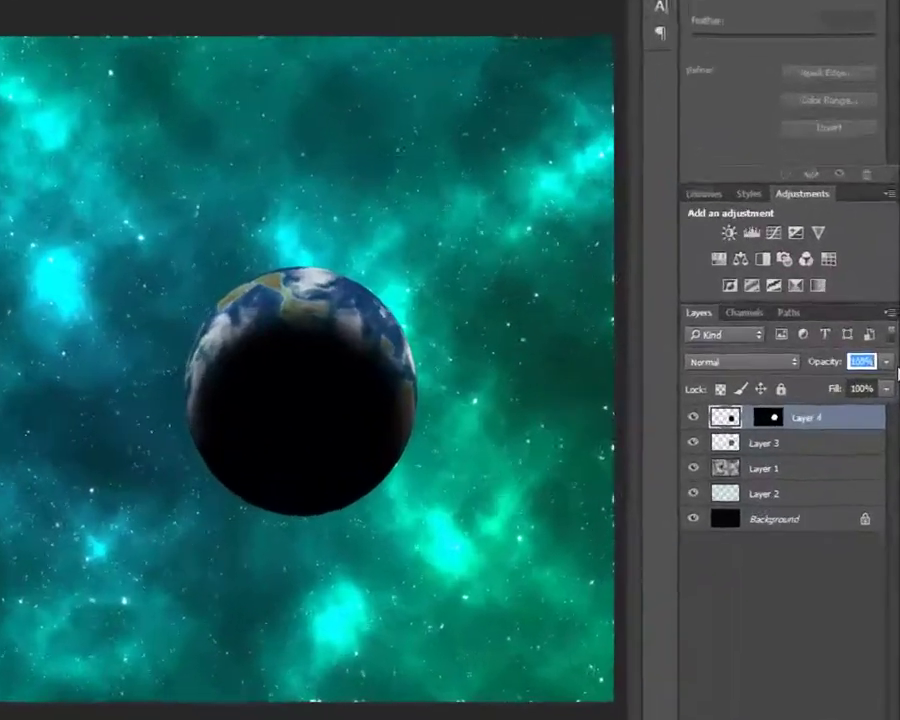
Set Layer 4's opacity to 90% and scale the shadow up to about 106%.
text(90)
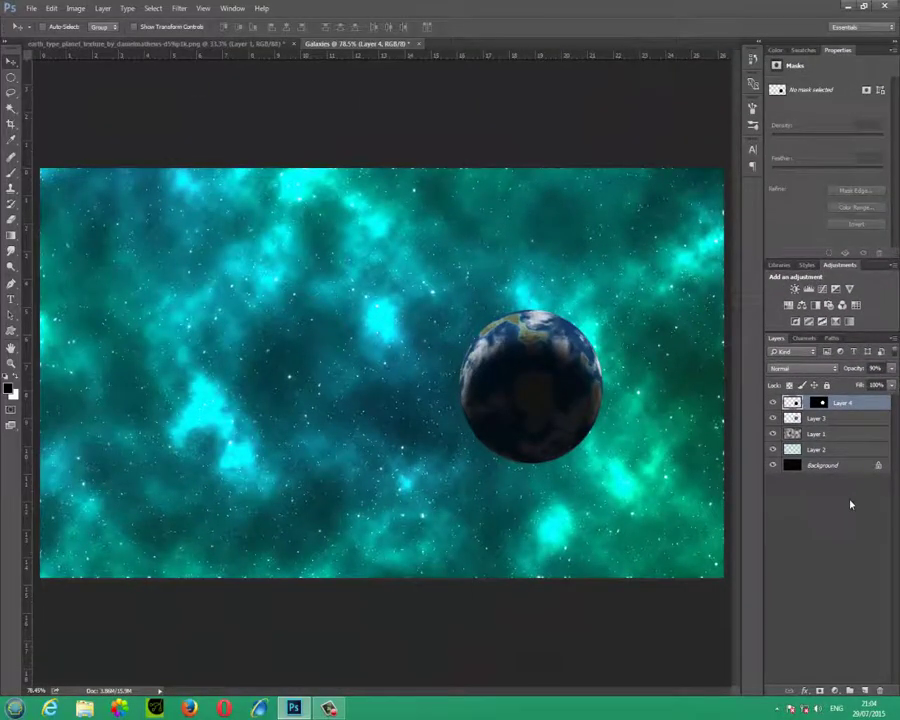
key(ctrl+t)
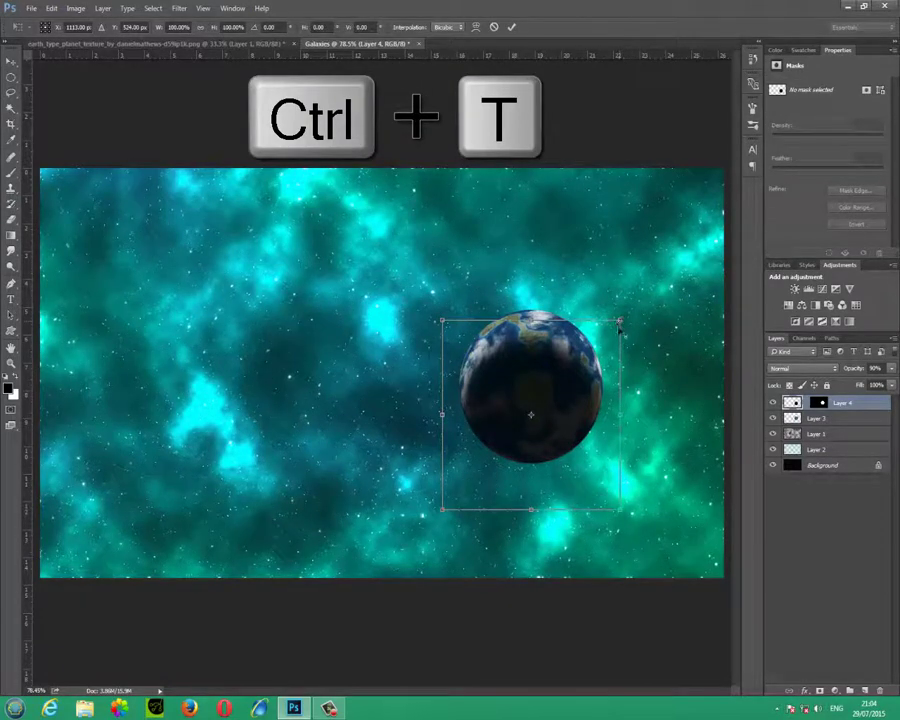
key(Return)
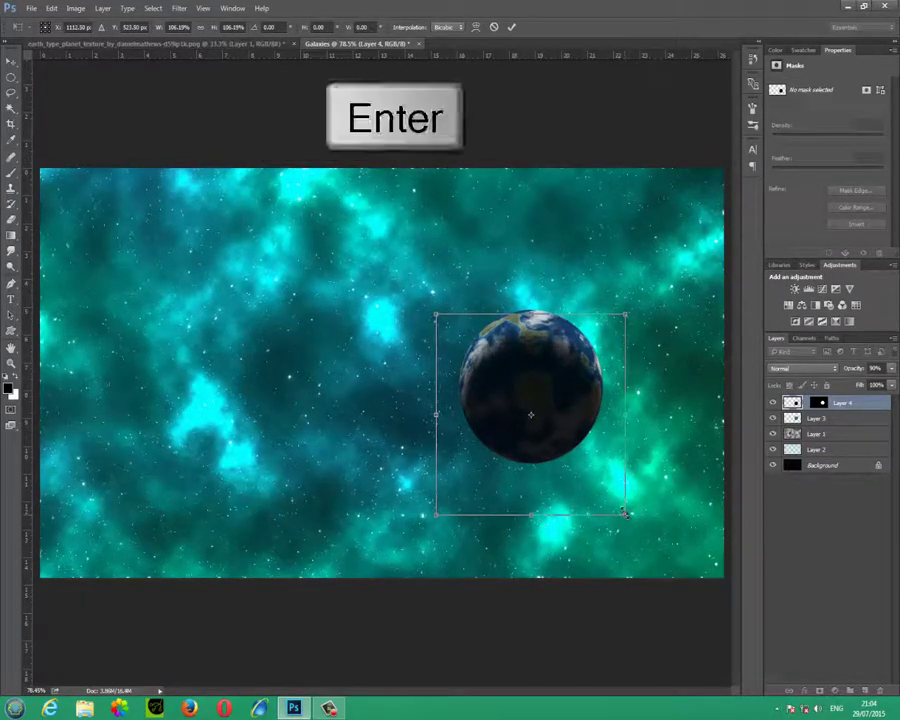
Add an Outer Glow to the planet on Layer 3 with colour d7cab8, copying the hex code.
double_click(856, 426)
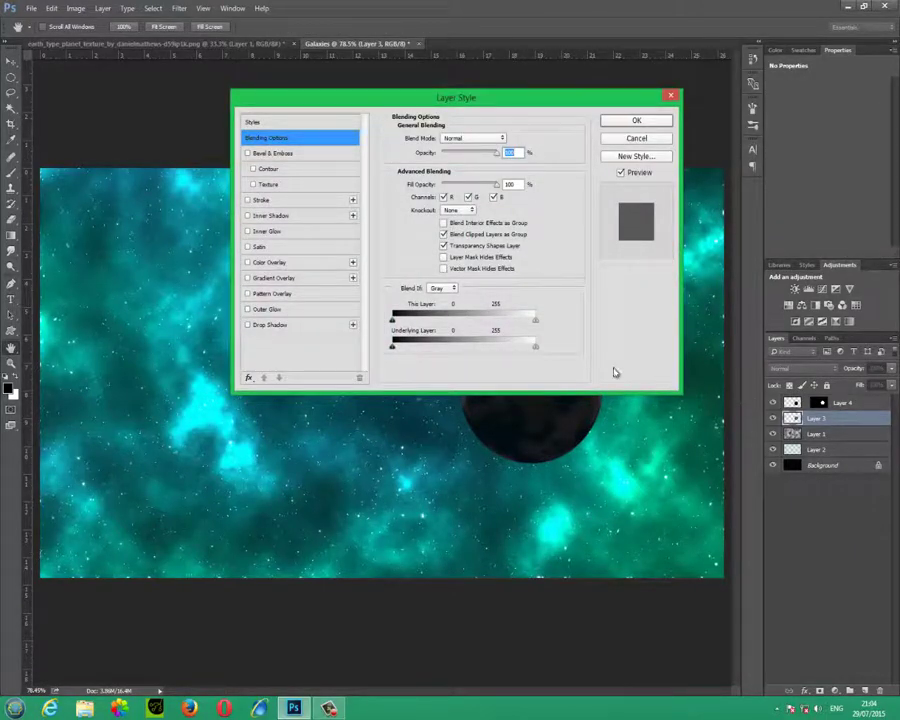
click(268, 309)
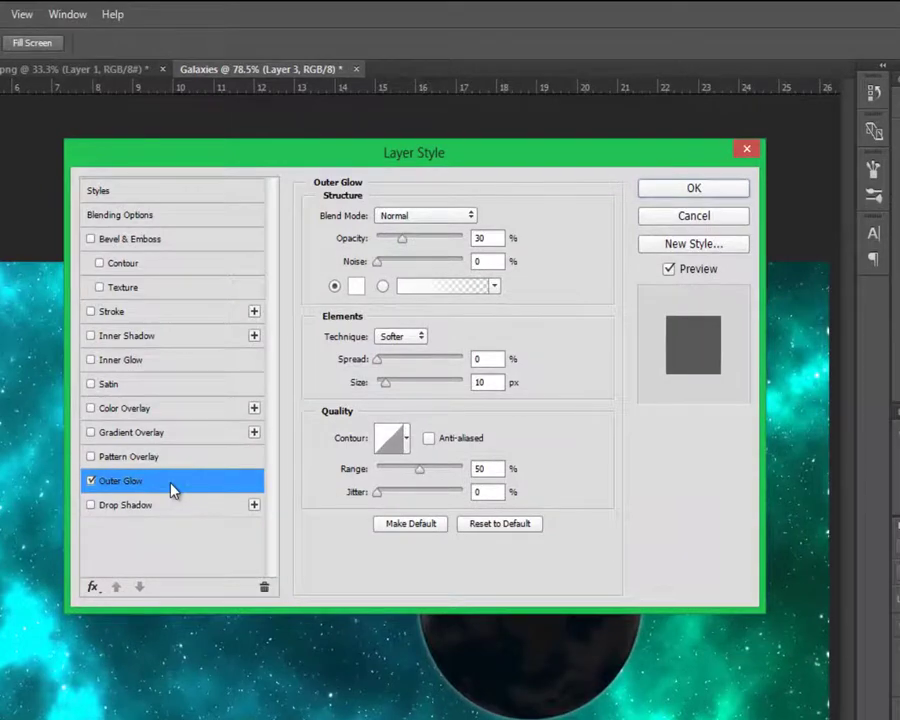
click(355, 287)
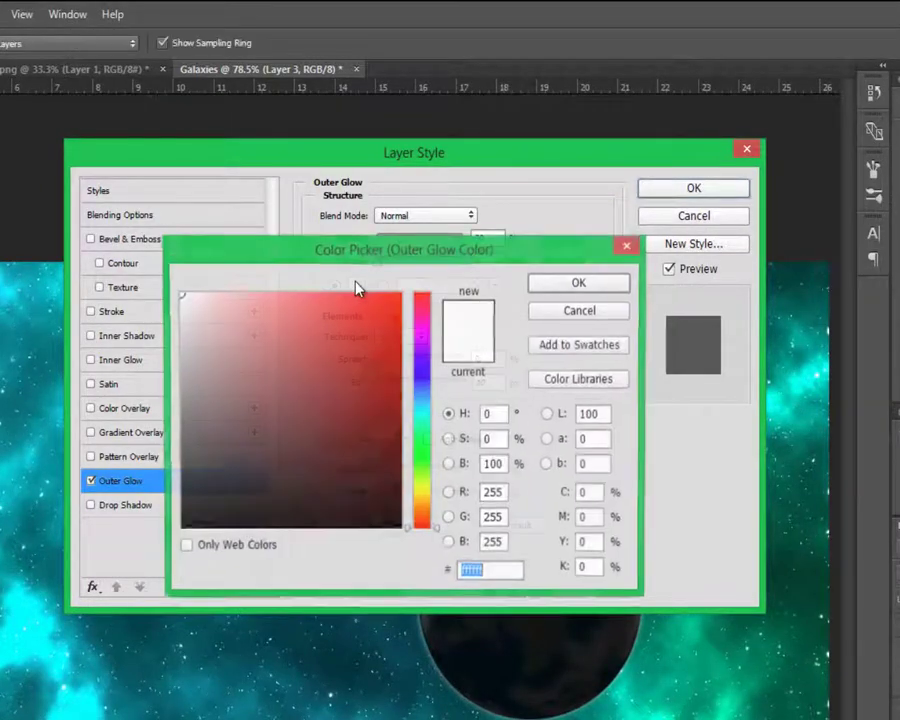
text(d7cab8)
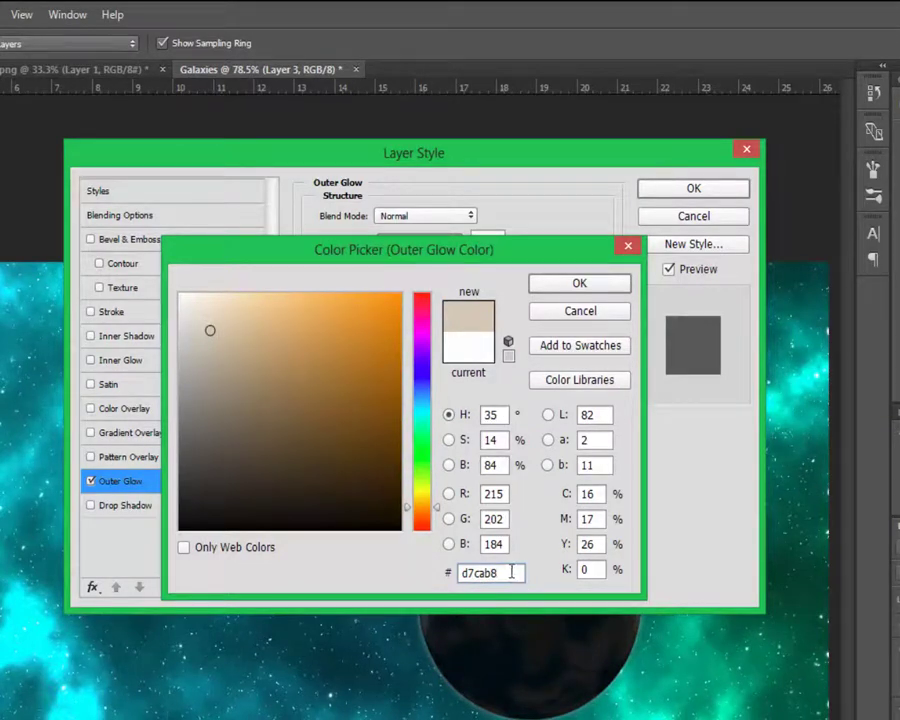
double_click(511, 572)
key(ctrl+c)
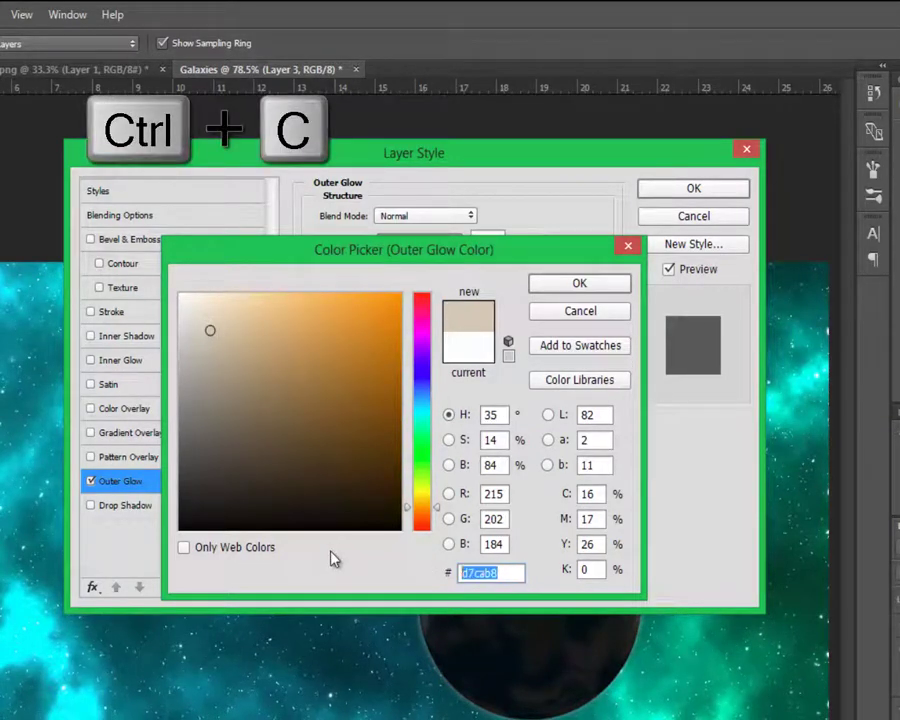
click(620, 284)
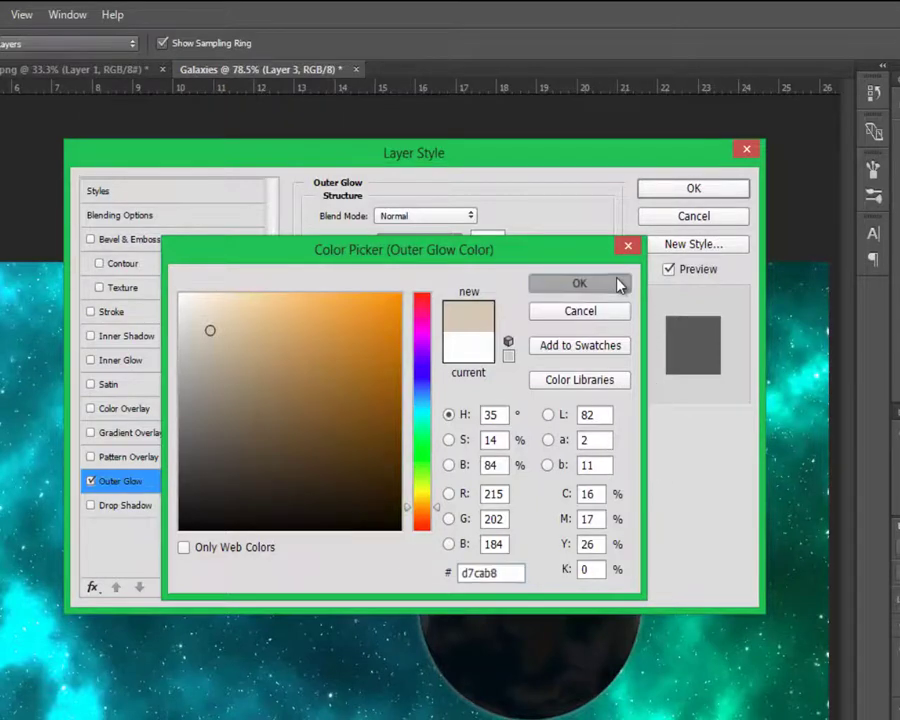
Set the outer glow to Screen blending with 30% opacity and a size of 60 px.
click(437, 218)
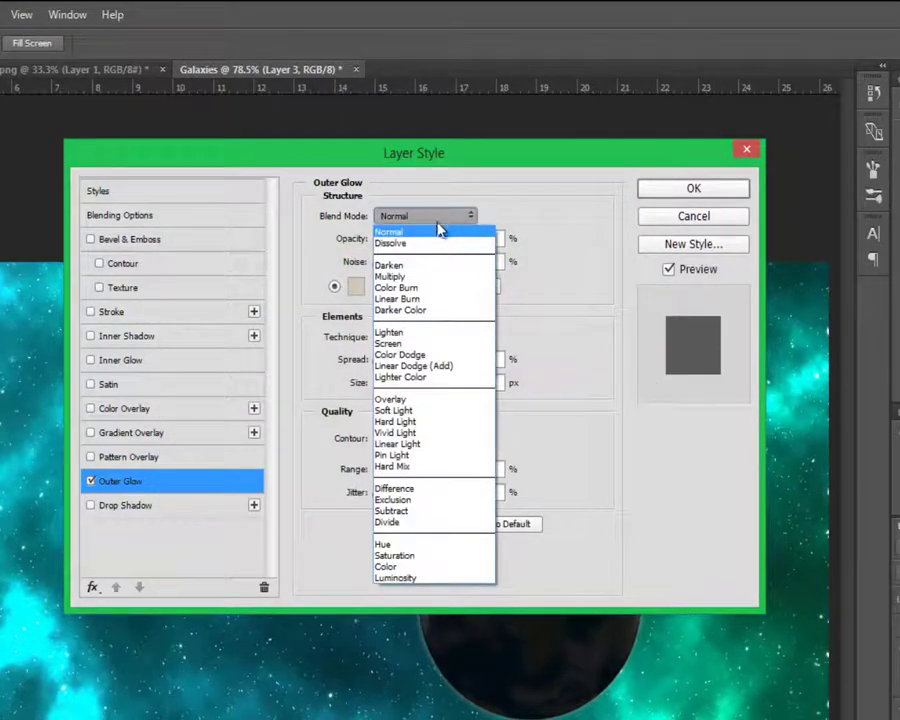
click(419, 345)
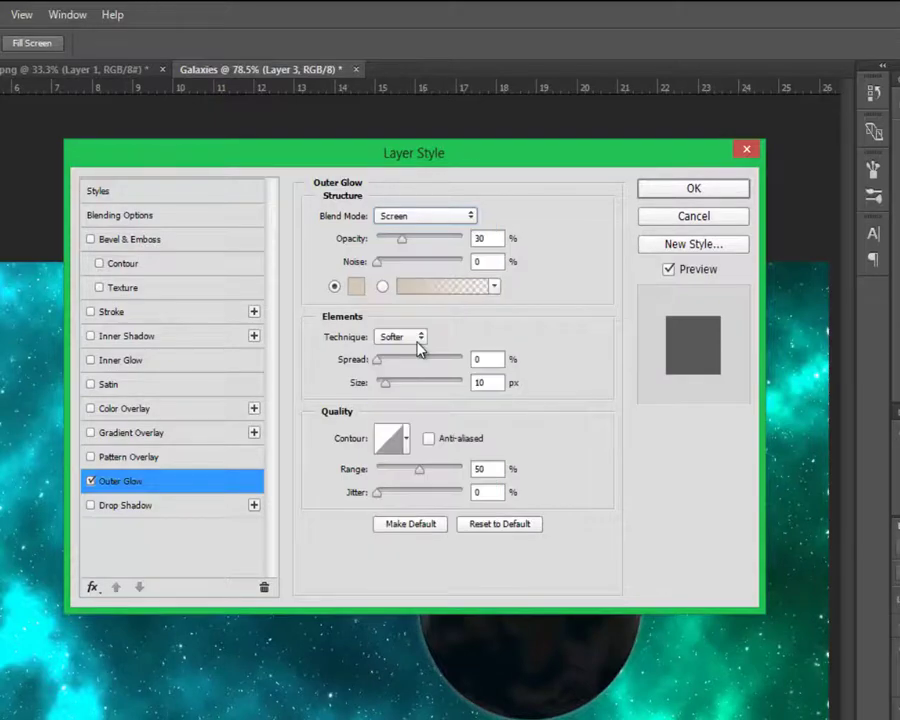
double_click(486, 238)
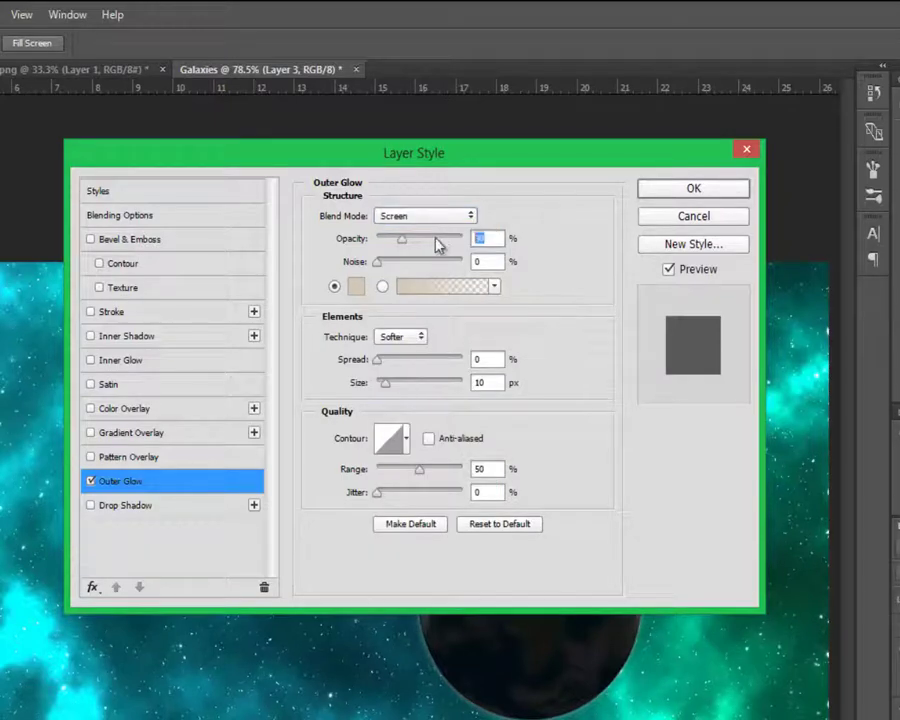
double_click(482, 382)
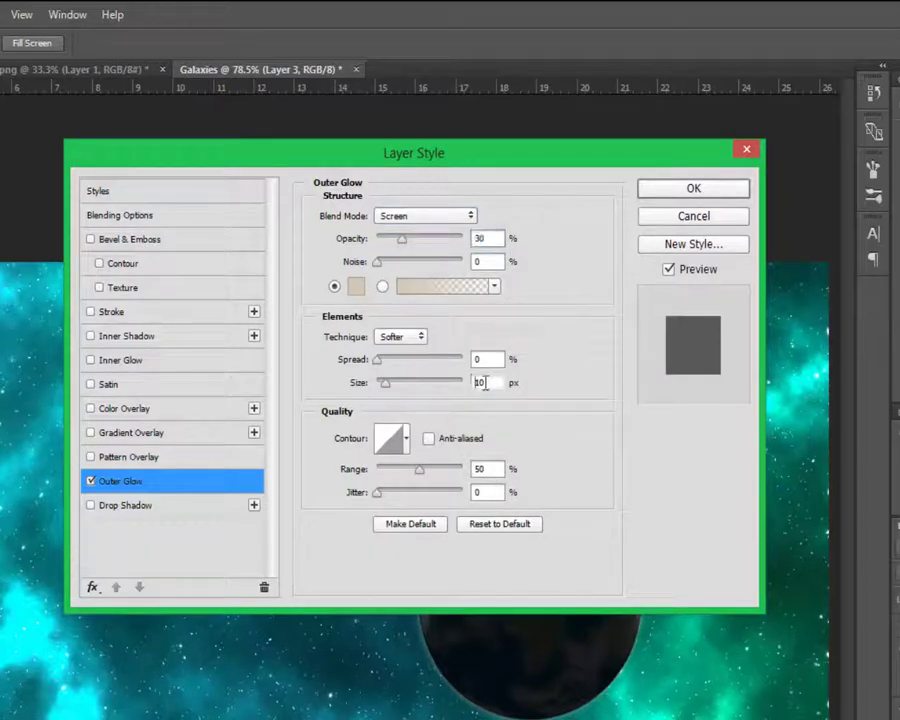
text(60)
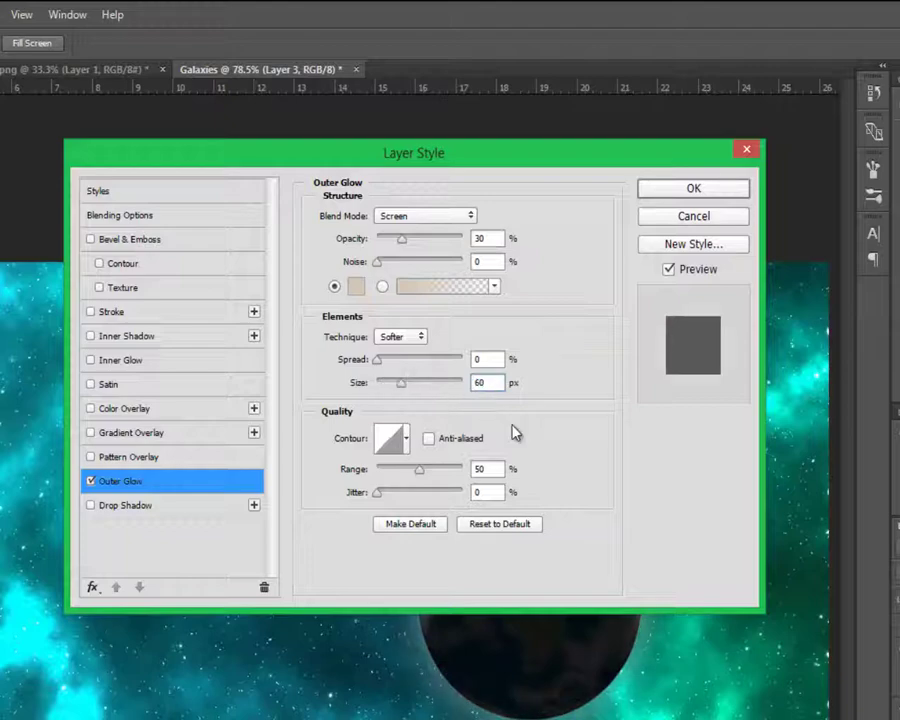
Add an Inner Glow to the planet using the copied colour d7cab8, Lighten blending, 40% opacity and 60 px size, and apply the layer style.
click(125, 360)
click(357, 290)
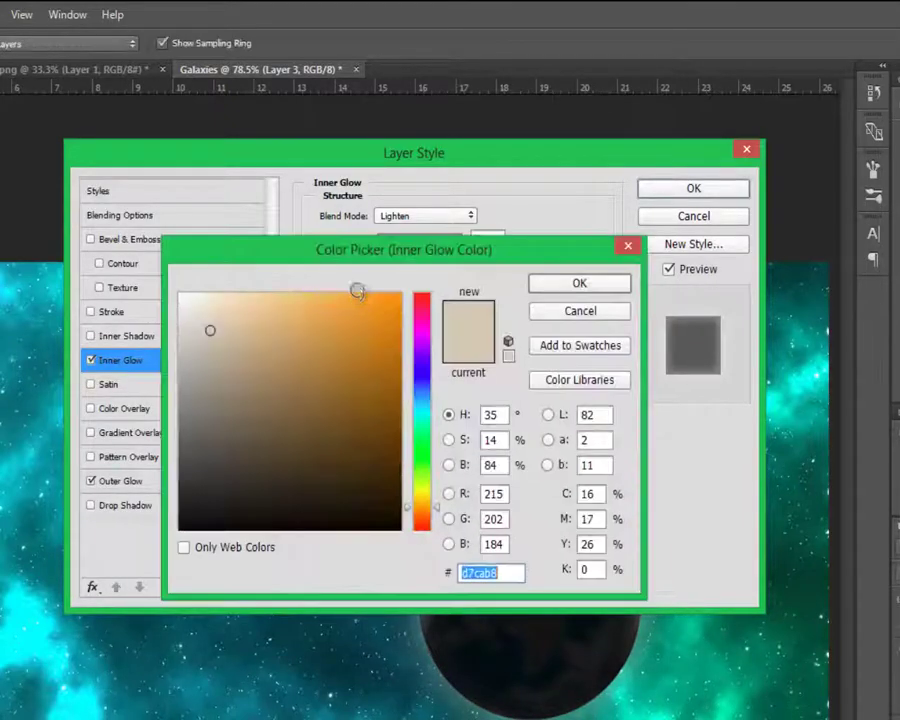
key(ctrl+v)
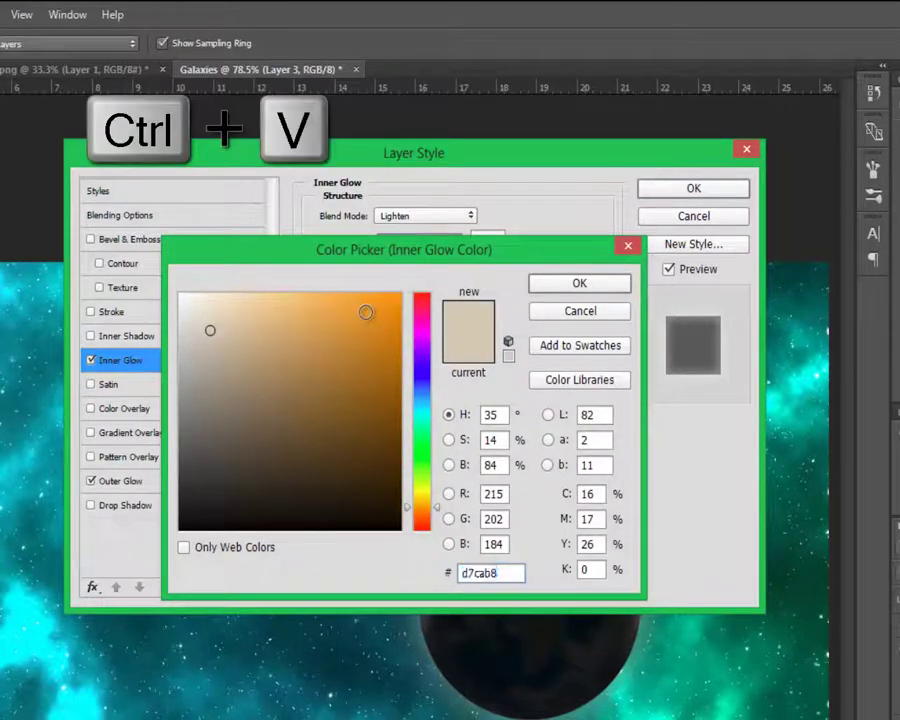
click(589, 285)
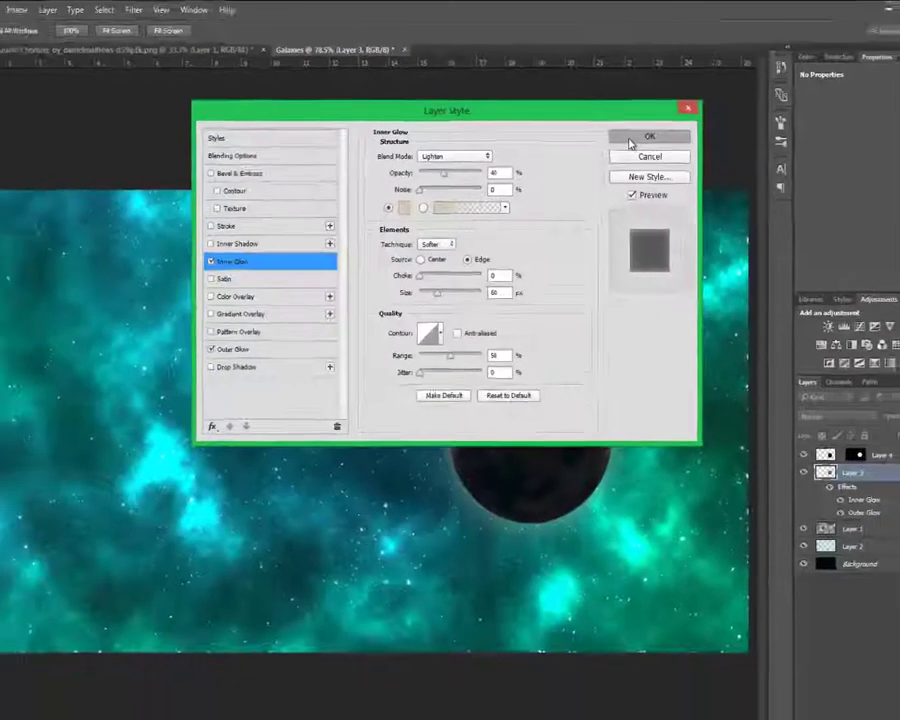
click(632, 137)
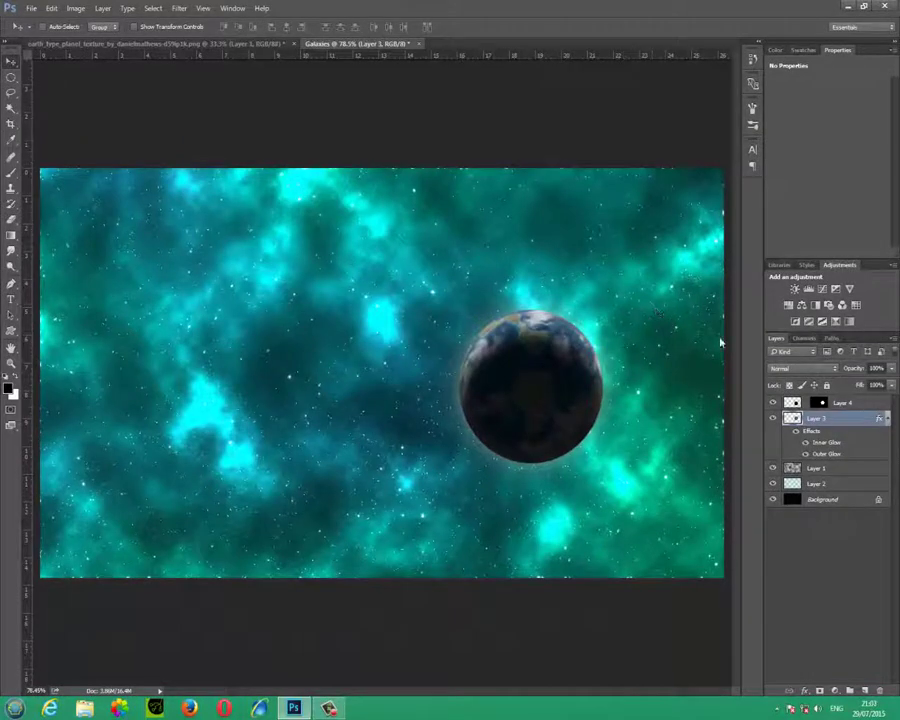
Stamp all visible layers into a new layer above Layer 4 and render a 35mm Prime lens flare at 75% brightness on the planet's upper-left edge.
click(868, 405)
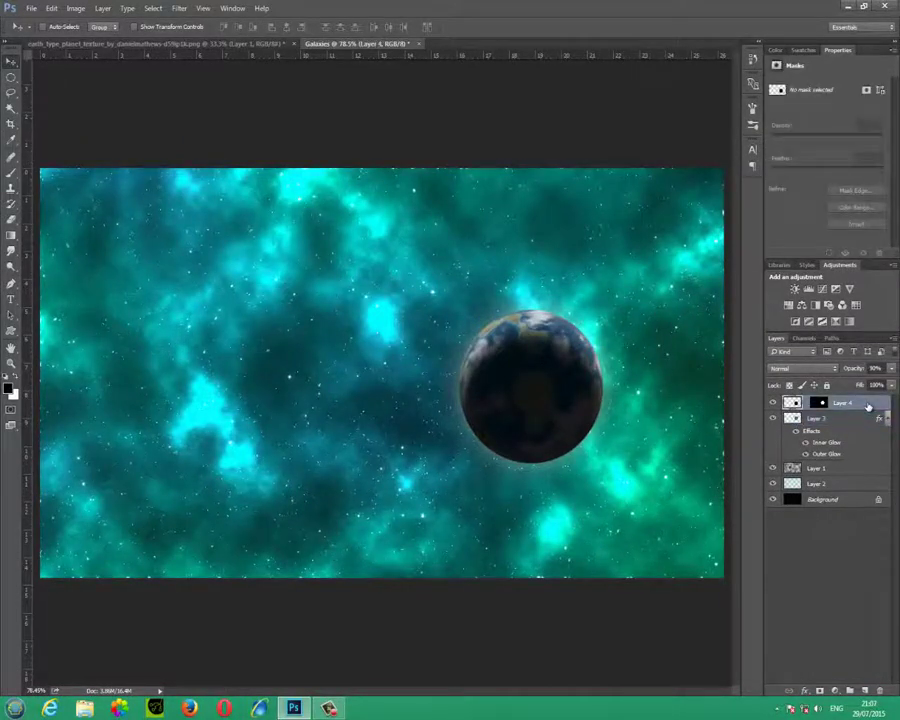
key(ctrl+shift+alt+e)
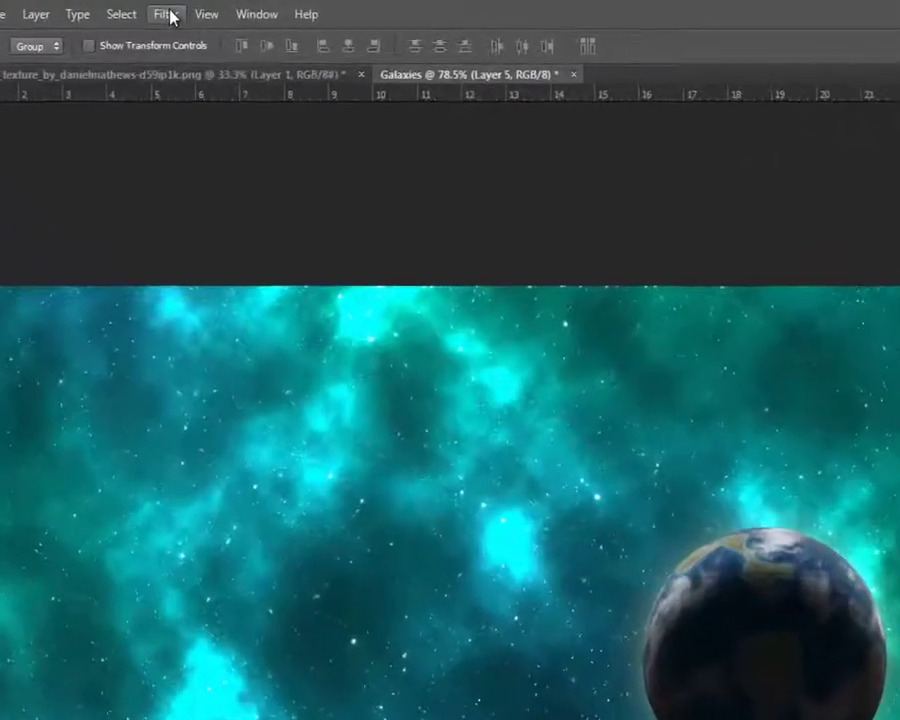
click(179, 8)
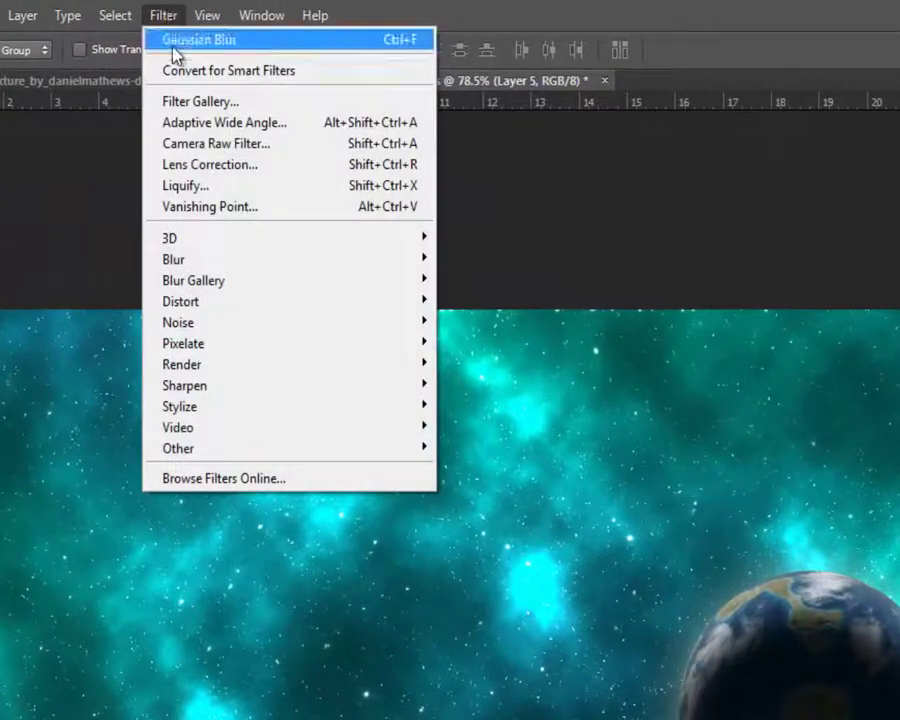
mouse_move(251, 366)
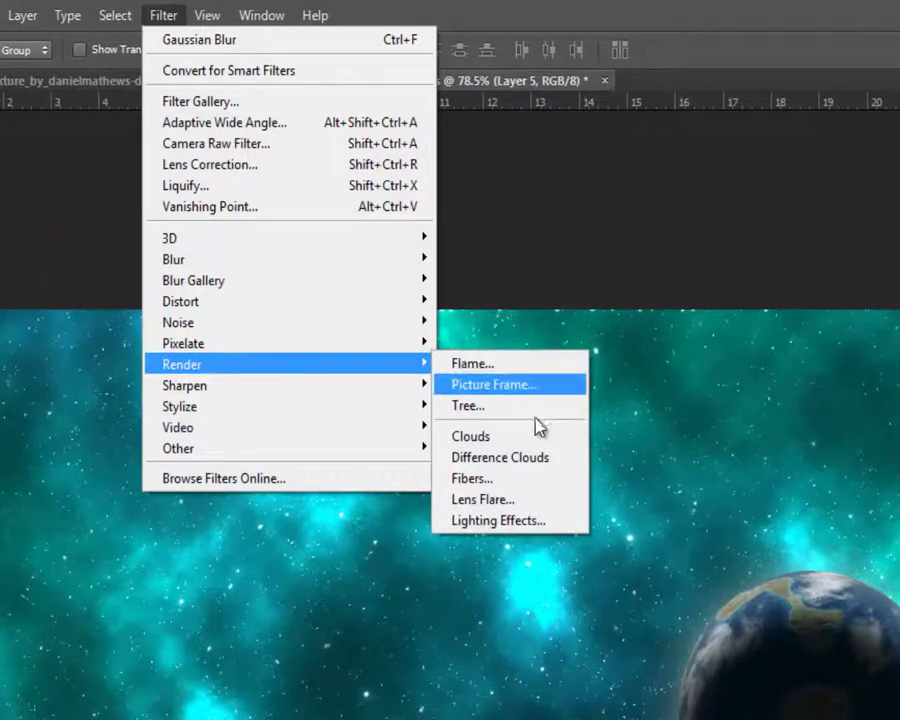
click(542, 501)
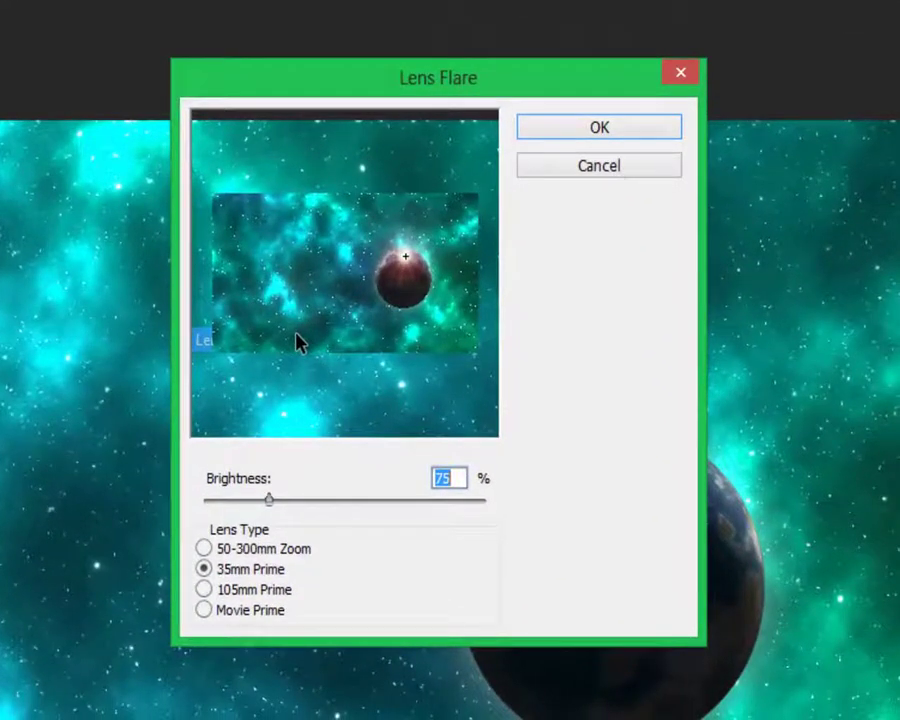
text(75)
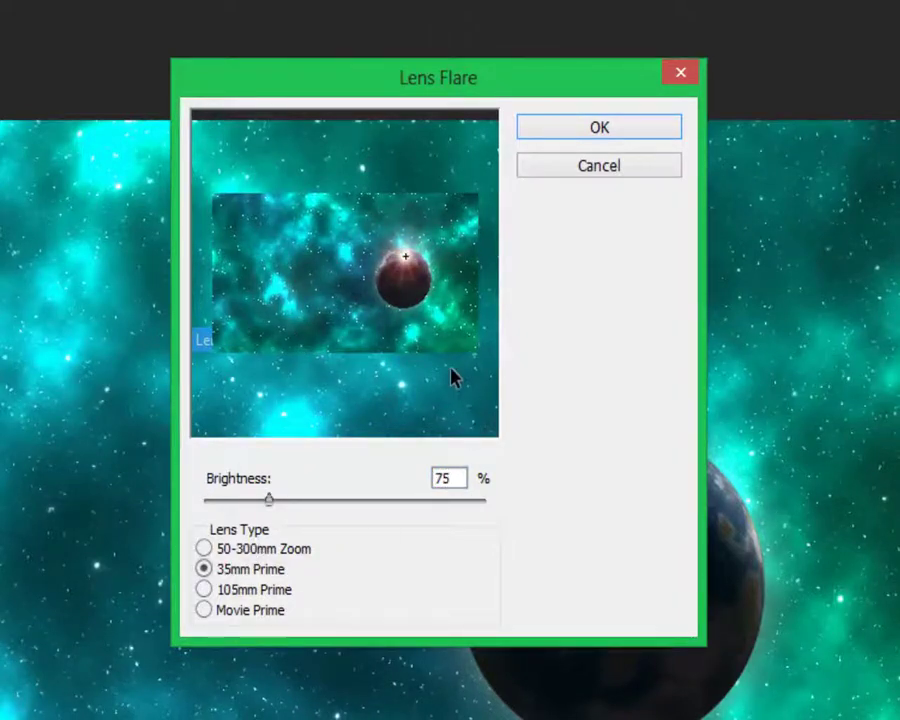
drag(403, 255, 390, 252)
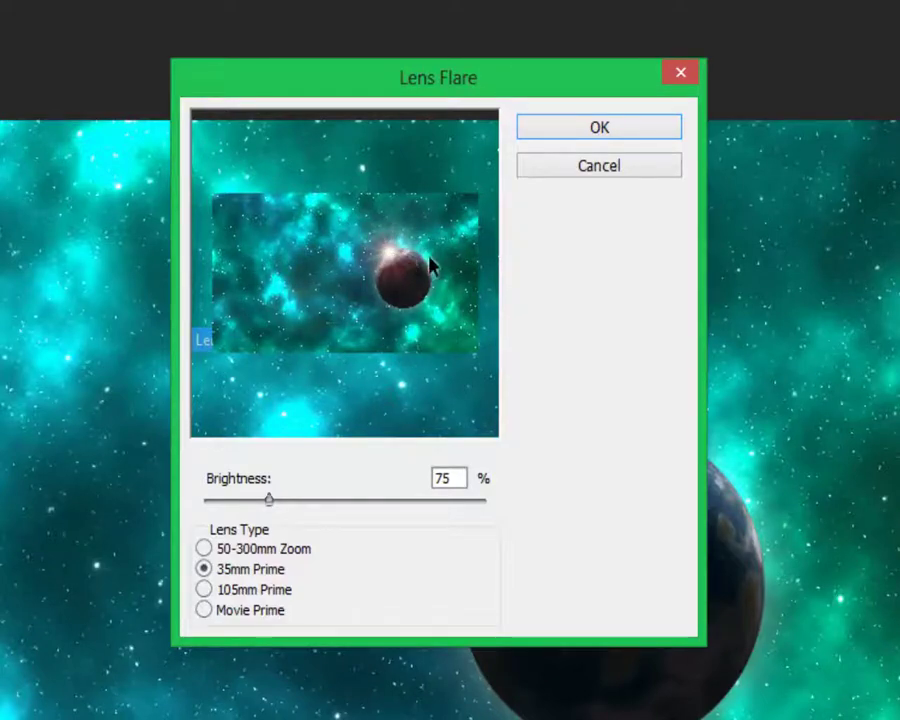
click(604, 136)
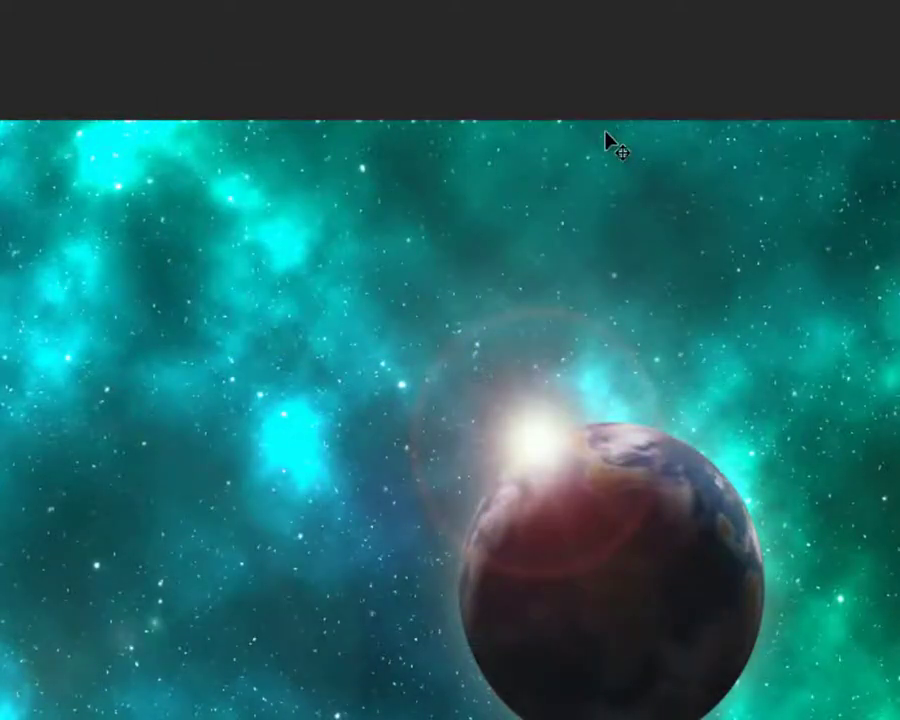